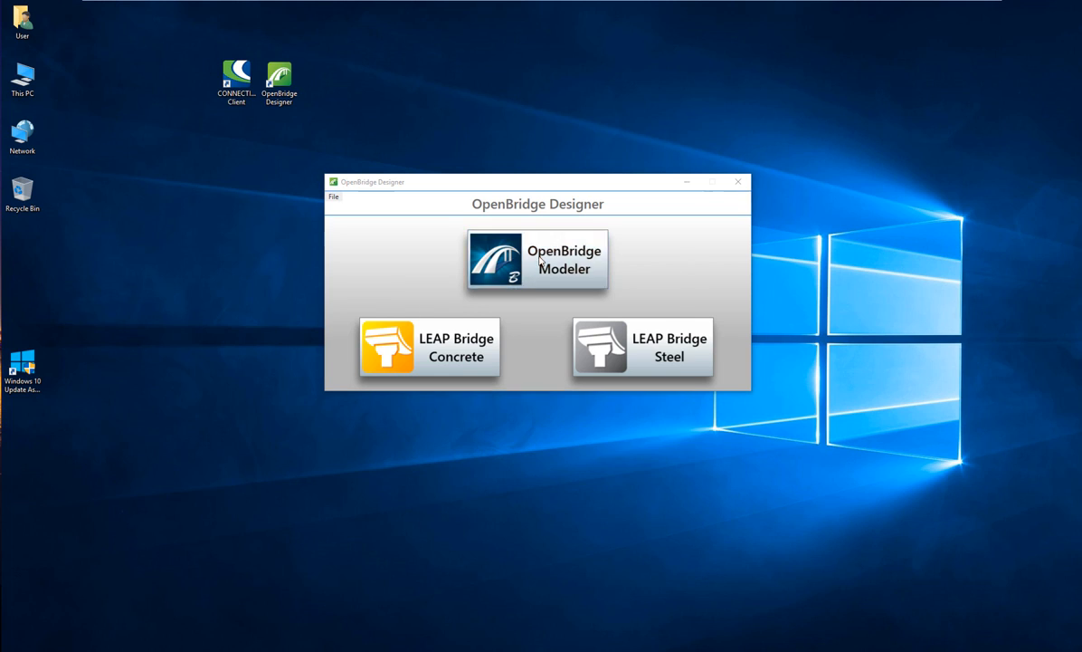
Launch OpenBridge Modeler and open the file Bridge Models - Final.dgn from the OBM Workshop folder
left_click(538, 259)
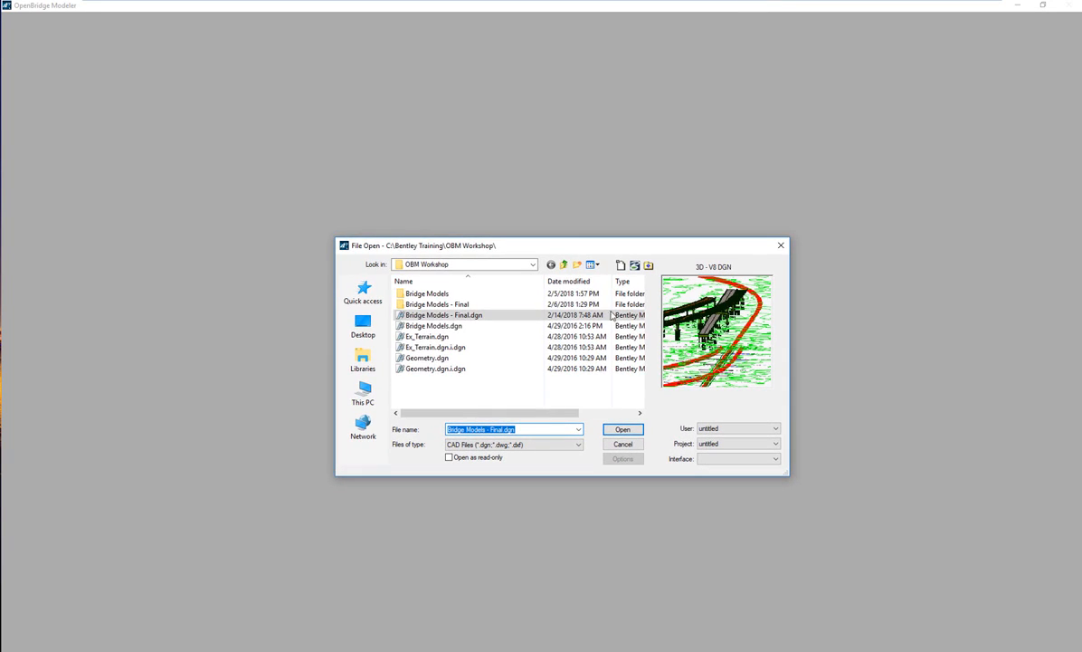
left_click(623, 430)
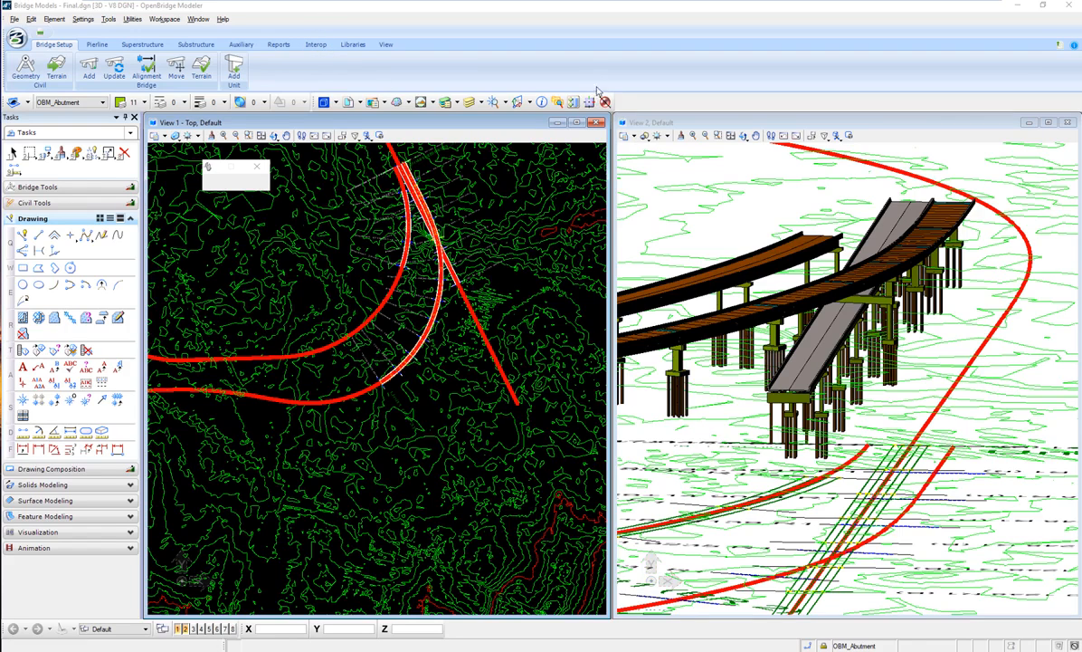
Examine the component structure of bridge BR 1 and its Unit1, including the beam groups, in the Project Explorer
left_click(560, 103)
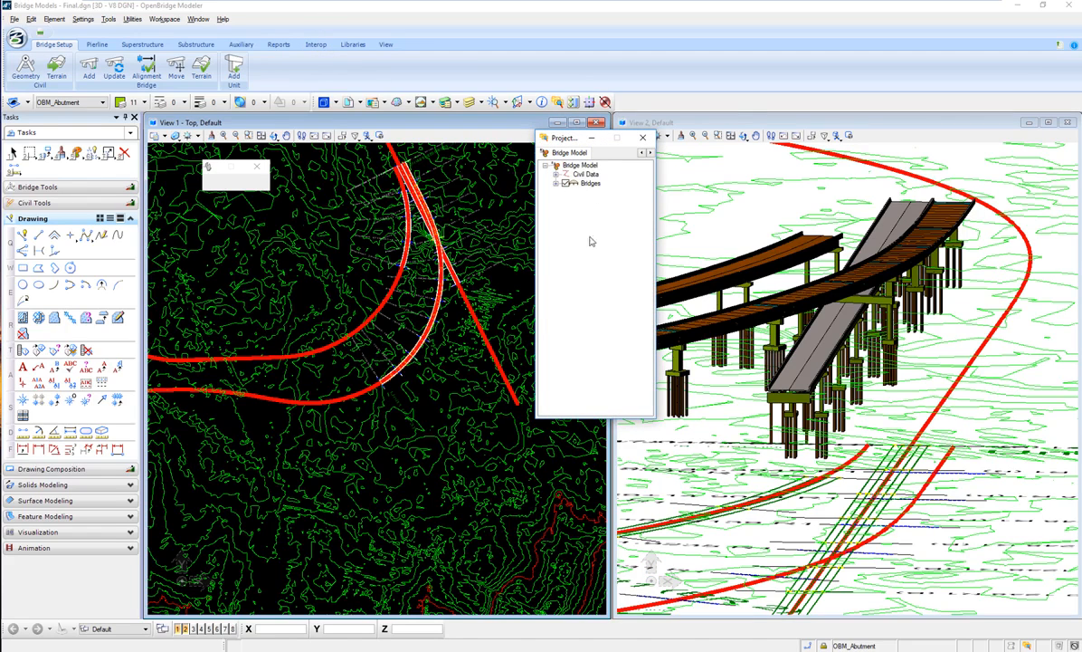
left_click(556, 184)
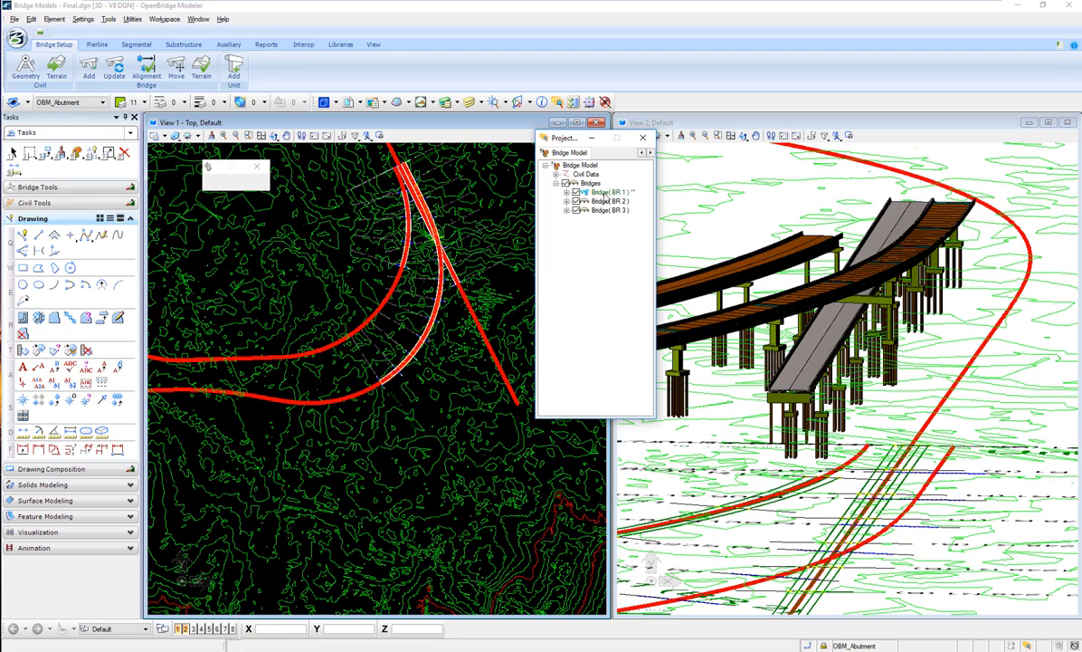
left_click(567, 193)
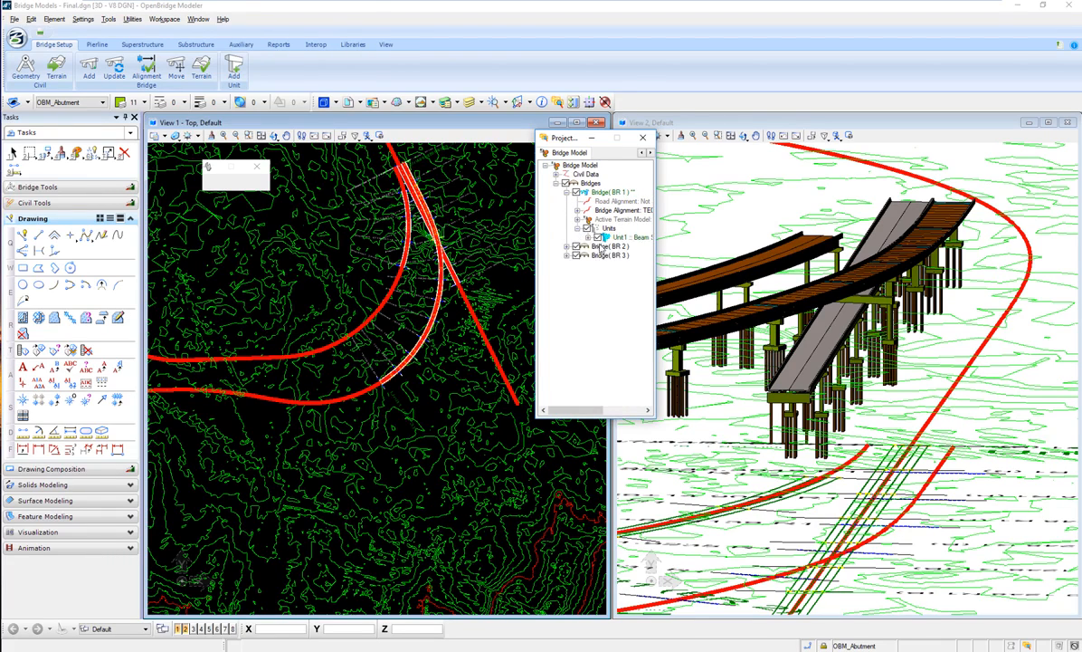
left_click(577, 228)
left_click(588, 237)
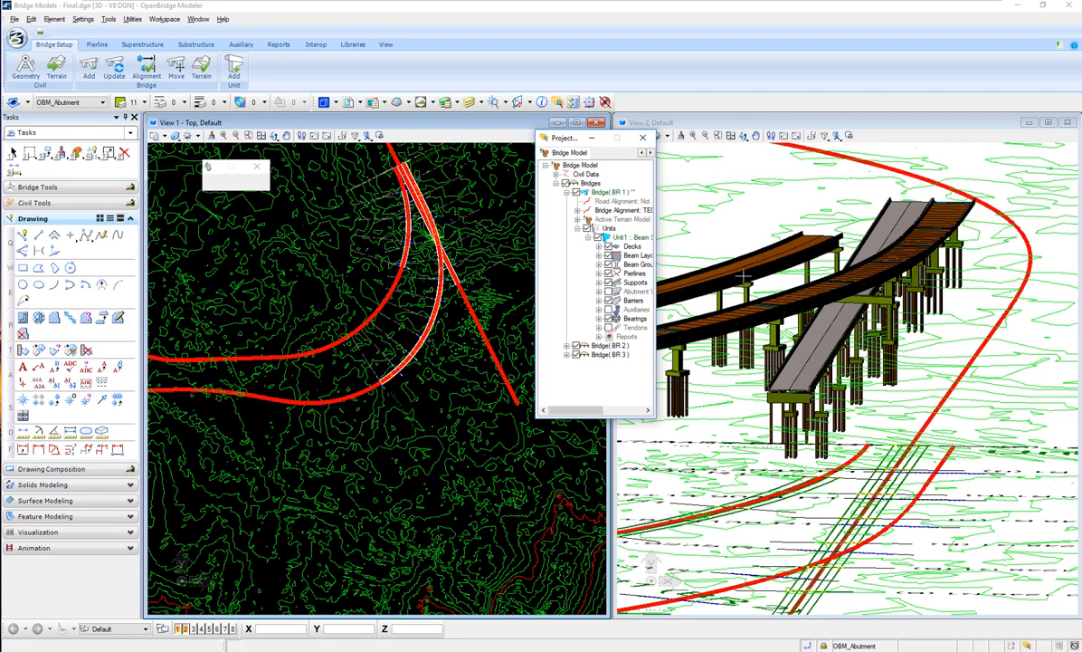
left_click_drag(746, 267, 754, 268)
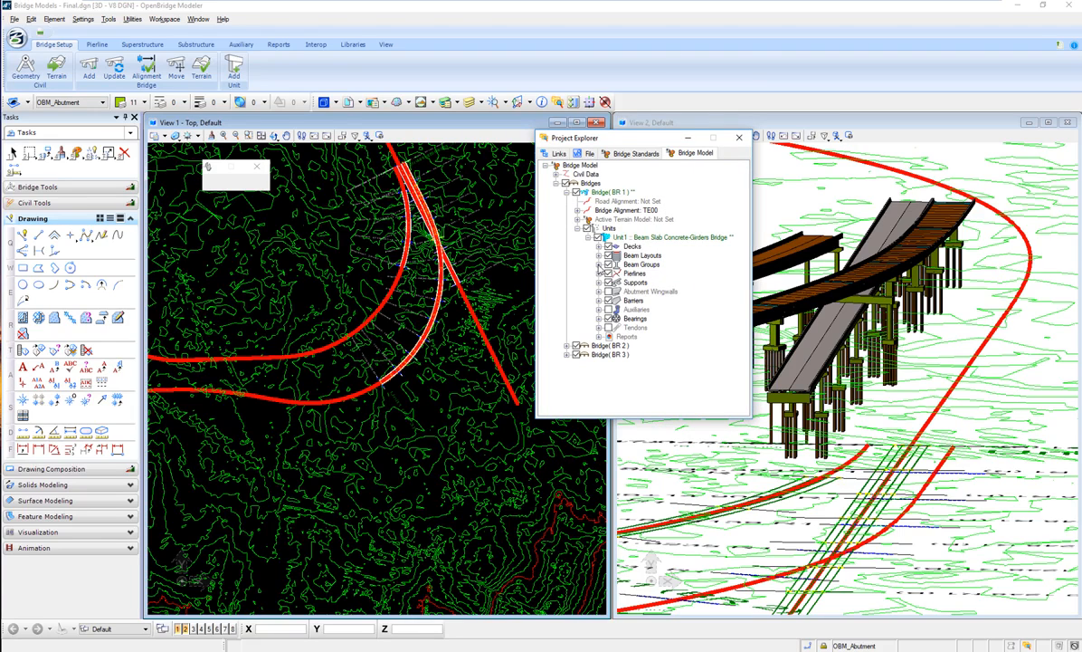
left_click(598, 265)
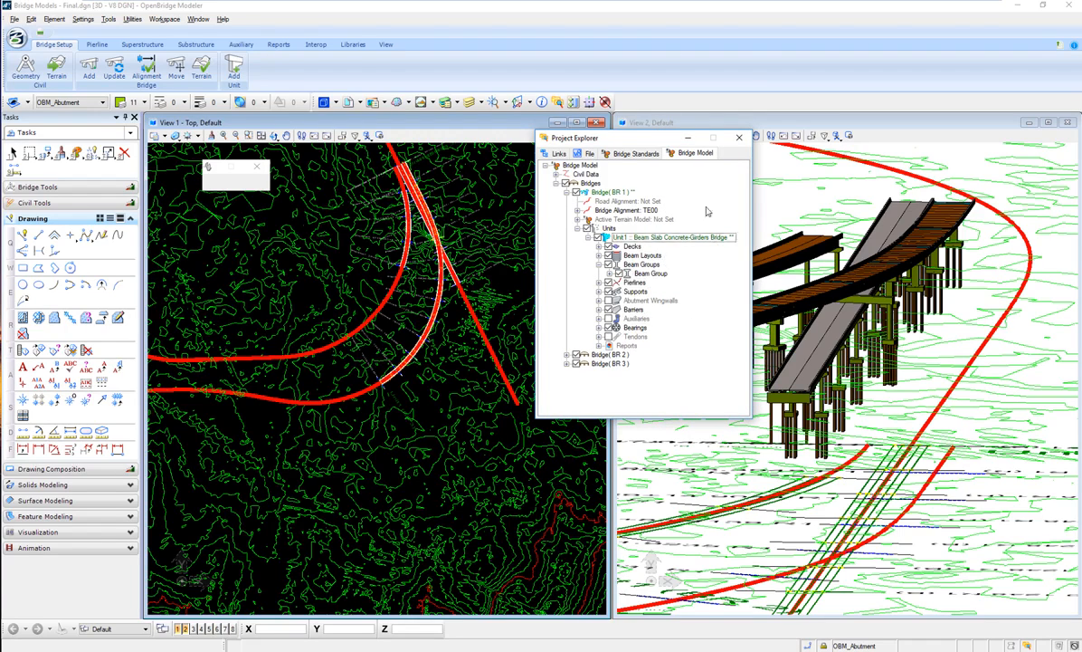
left_click(740, 141)
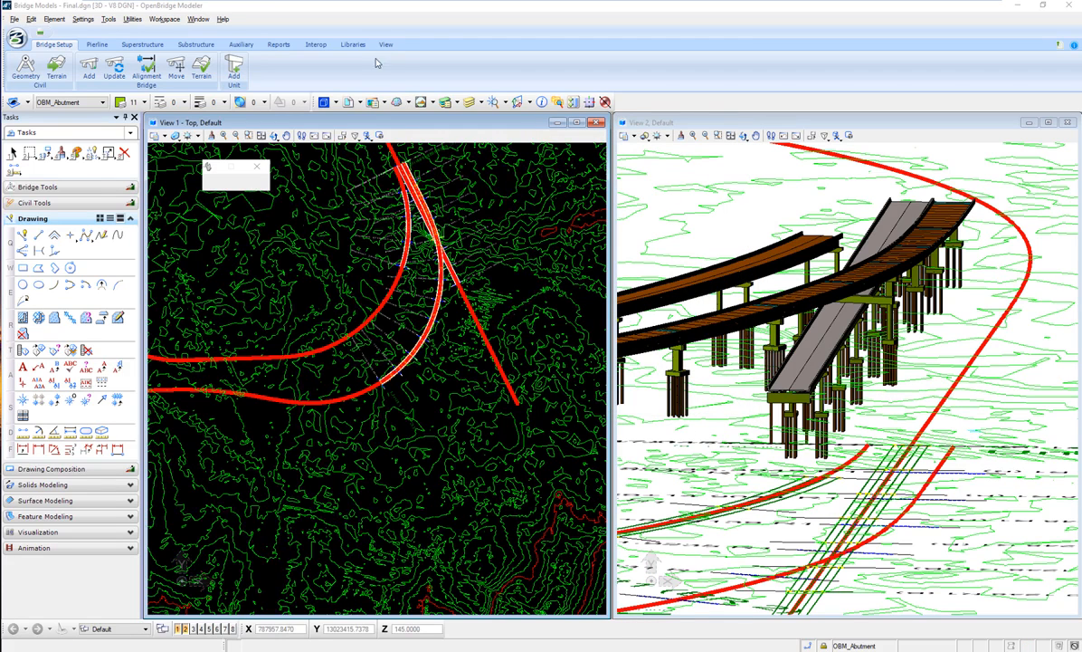
Send the BR 1 bridge model to LEAP Bridge Concrete, dismissing the news window and acknowledging the data transfer
left_click(317, 45)
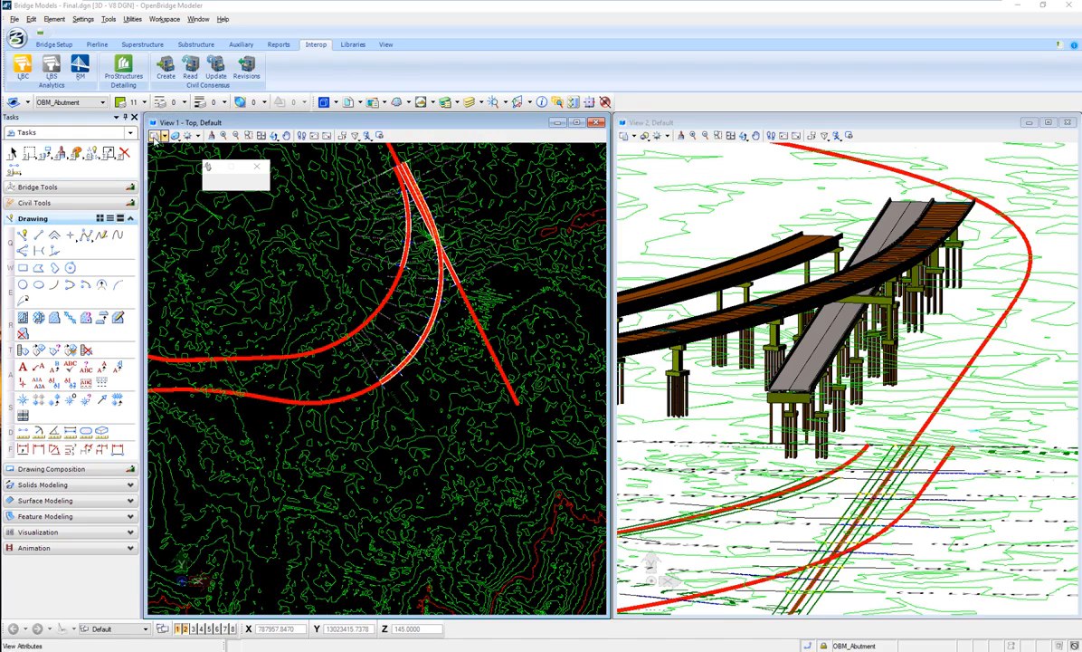
left_click(24, 78)
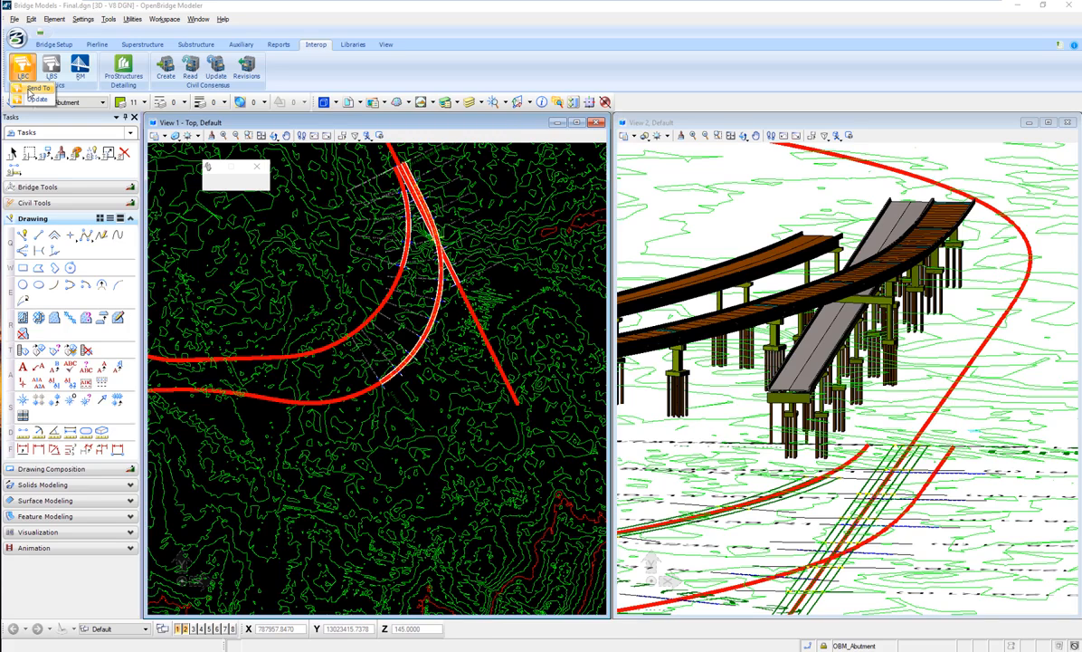
left_click(29, 89)
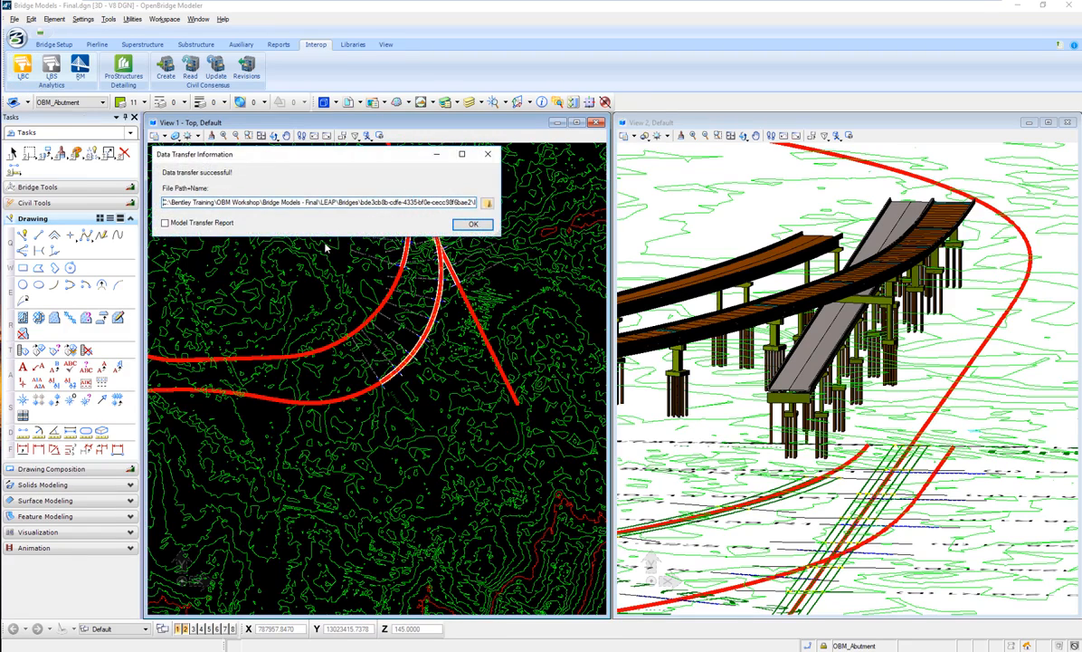
left_click(475, 225)
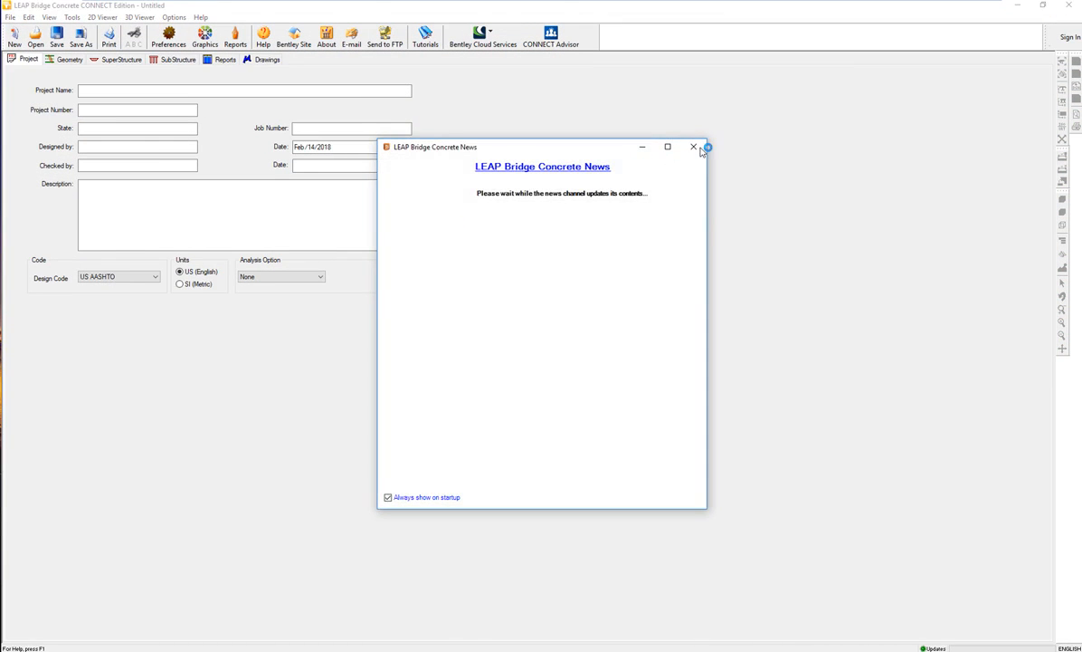
left_click(694, 146)
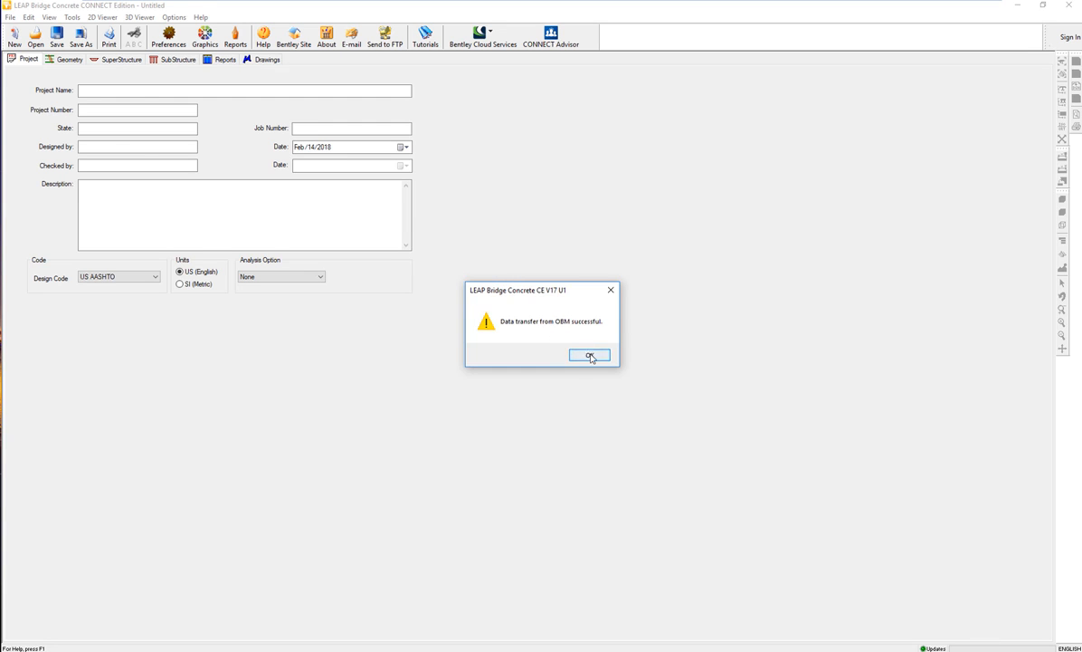
left_click(589, 356)
Inspect the transferred bridge's 3D geometry and its superstructure layout and cross section
left_click(68, 59)
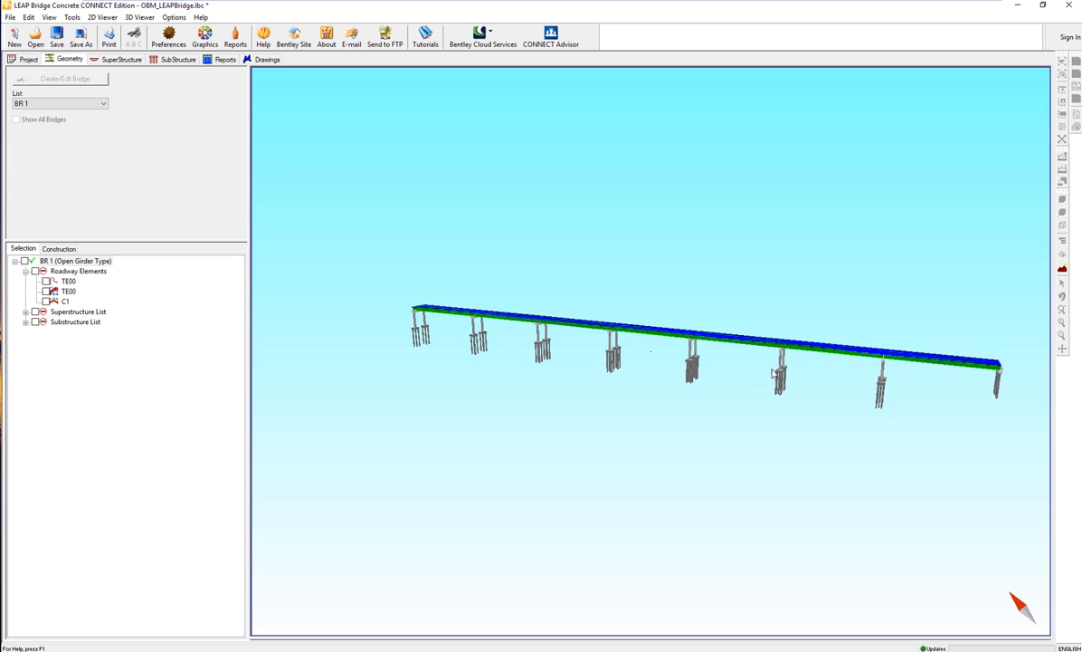
left_click_drag(773, 373, 671, 367)
left_click_drag(606, 381, 579, 356)
left_click(118, 59)
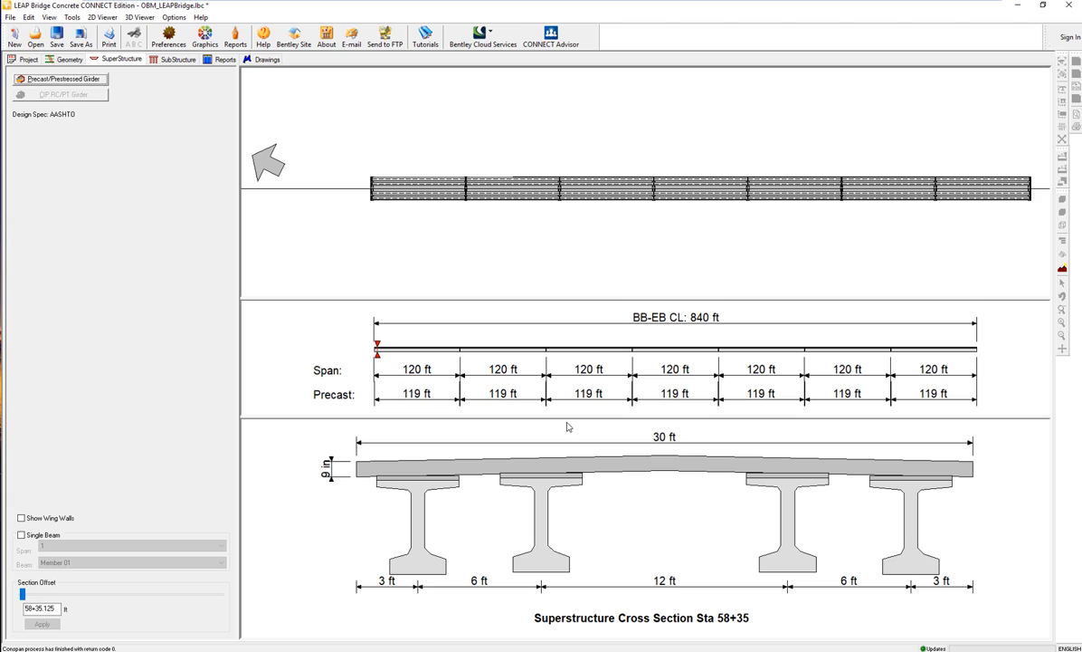
Review the geometry, materials and loads in the Precast/Prestressed Girder module, including the Permanent Load Wizard
left_click(64, 80)
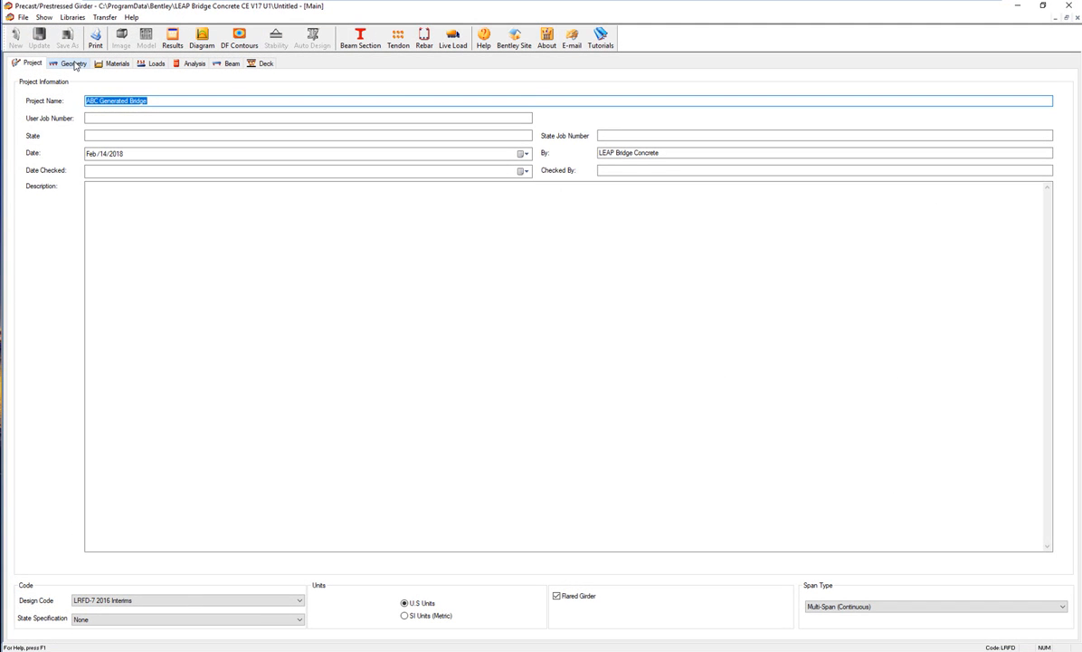
left_click(73, 63)
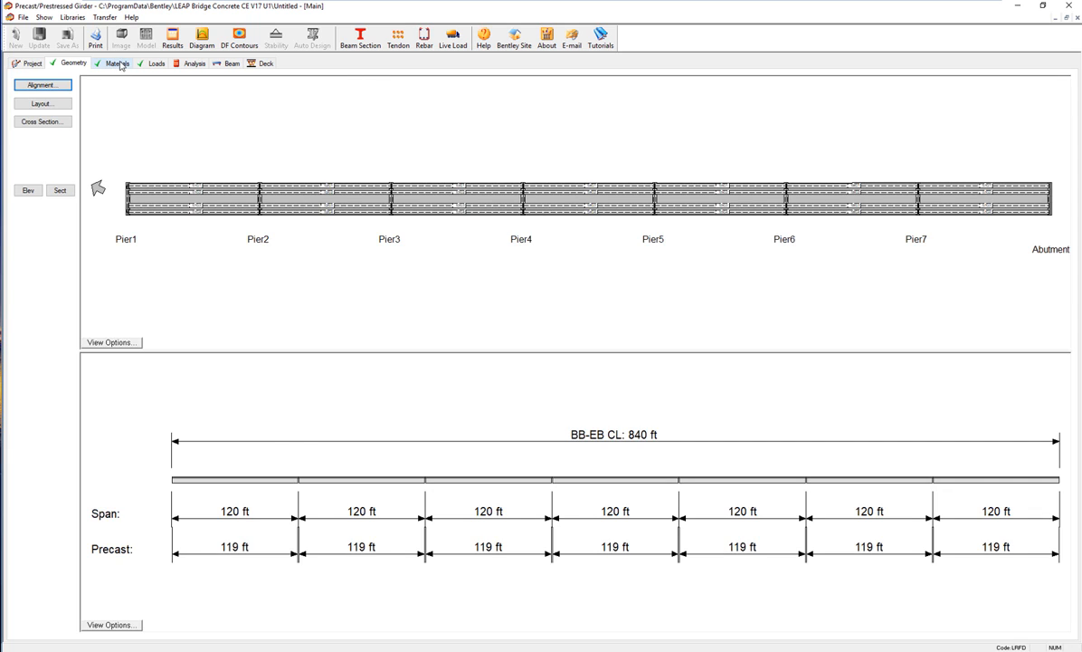
left_click(117, 63)
left_click(152, 63)
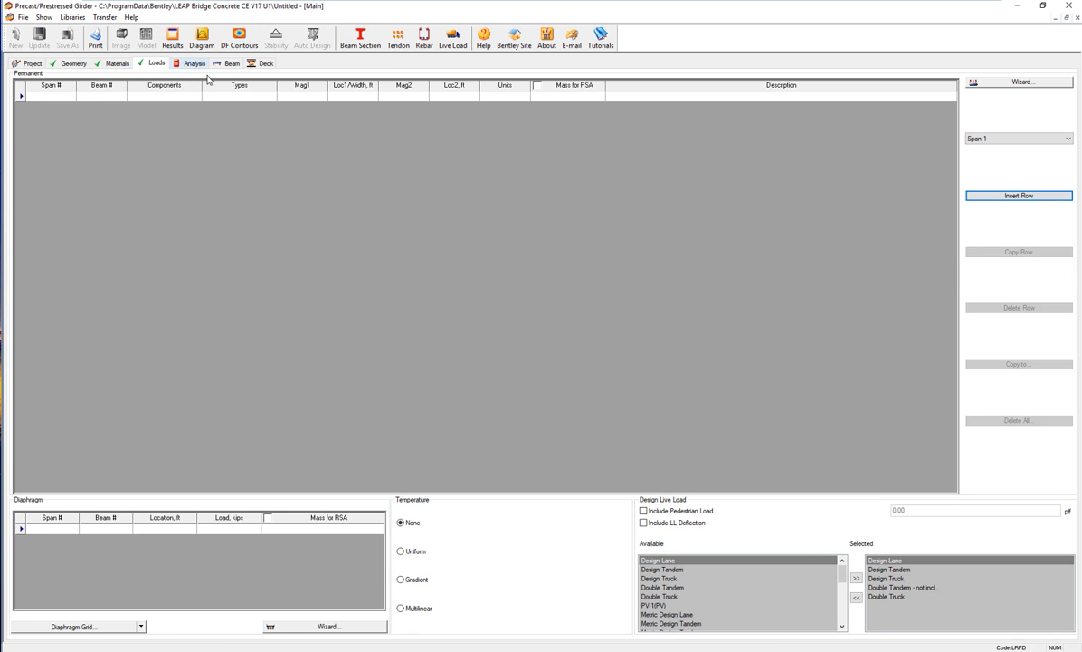
left_click(1005, 83)
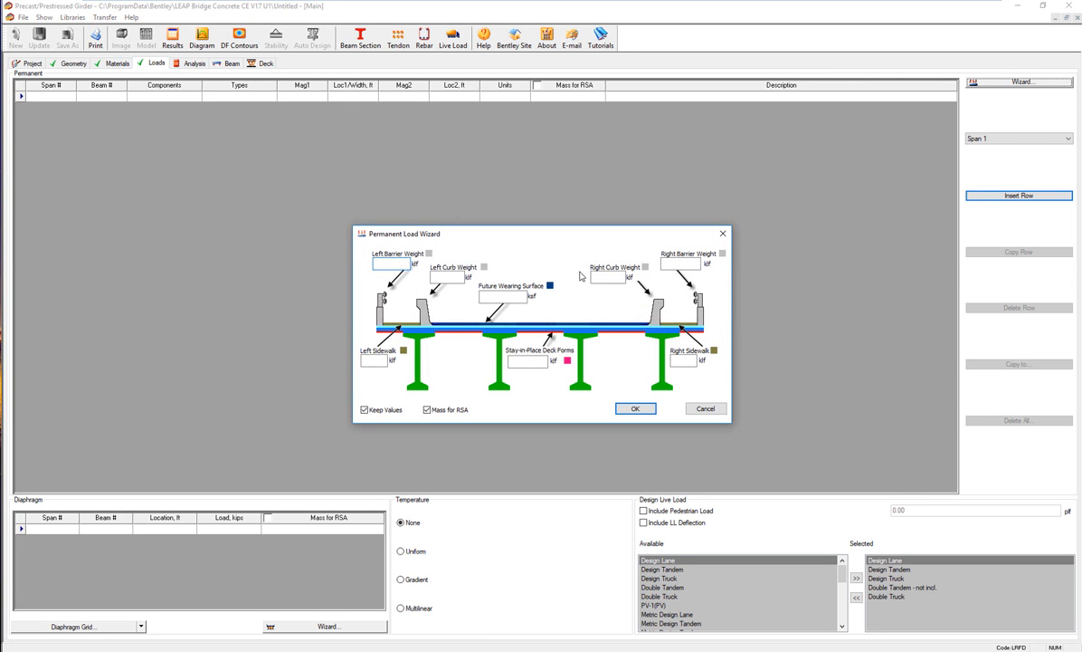
left_click(705, 408)
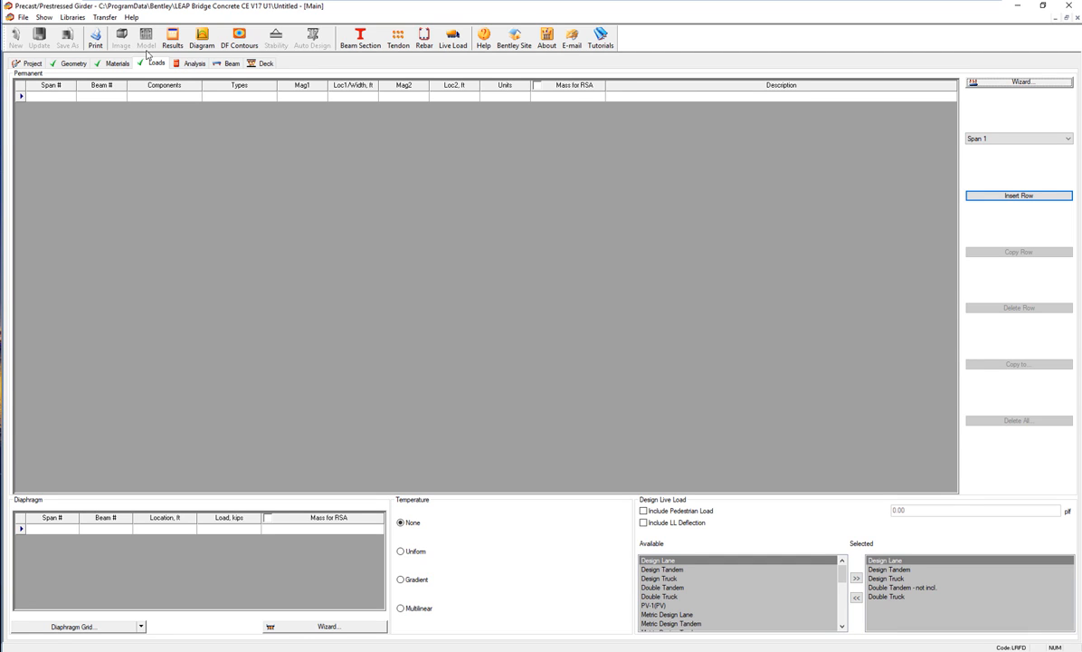
Close the Precast/Prestressed Girder module without generating the reports
left_click(1068, 7)
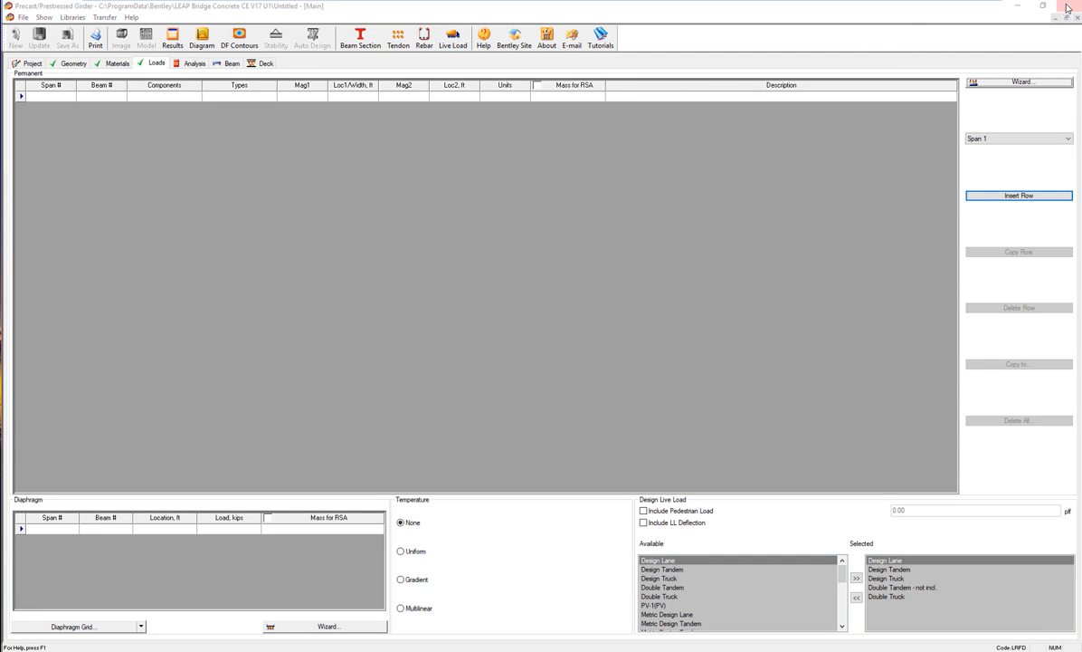
left_click(530, 355)
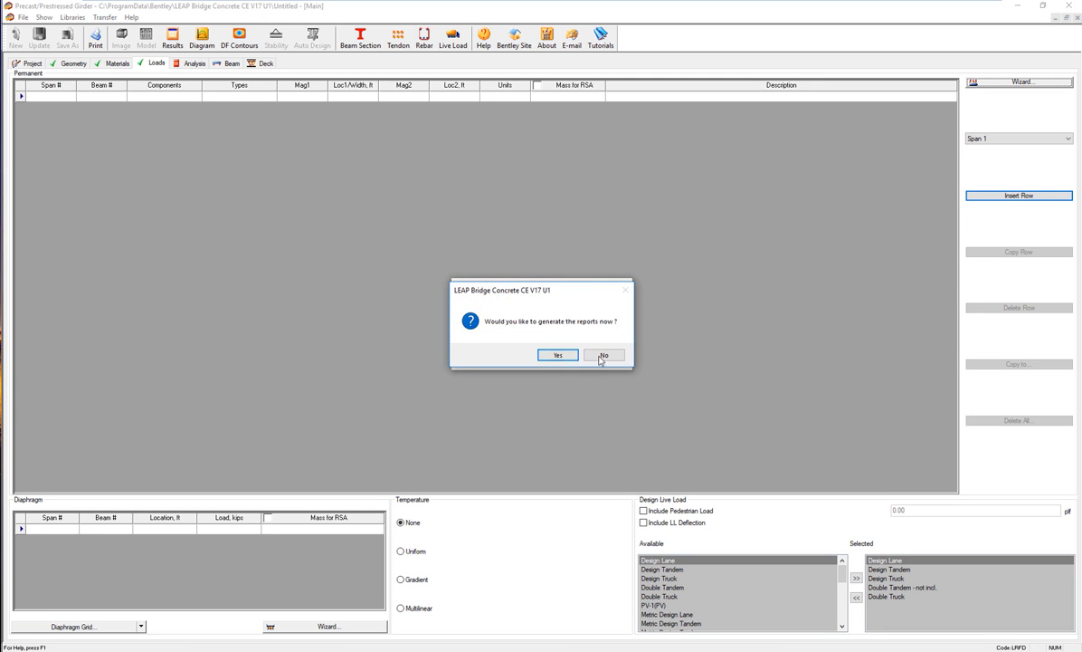
left_click(602, 355)
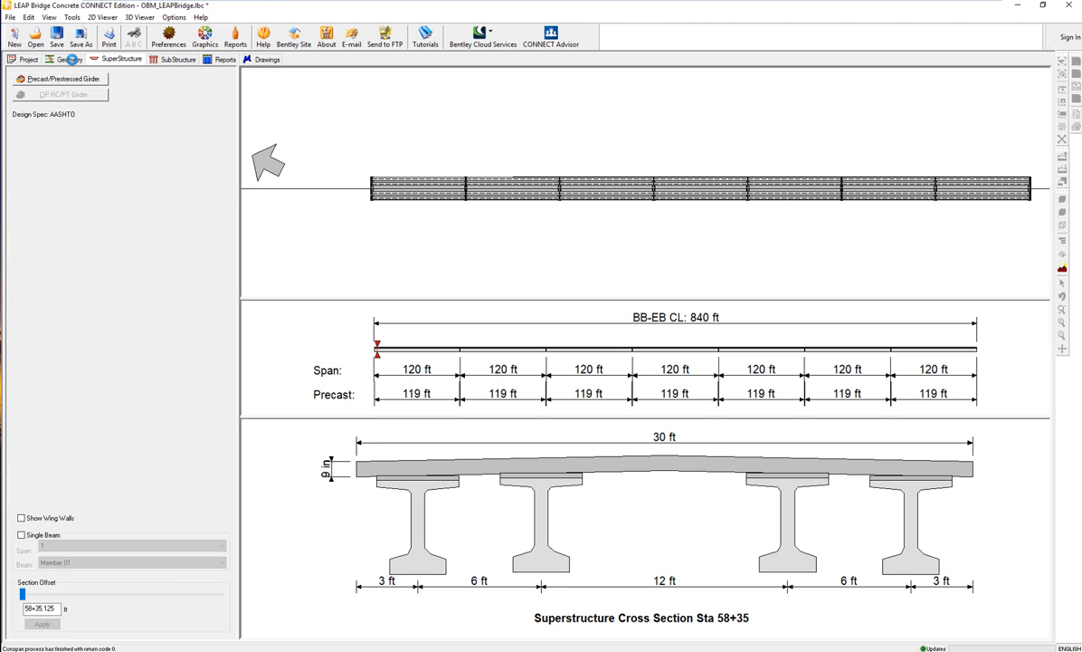
Send the bridge from LEAP Bridge Concrete to OBM, saving the analytic file as LBC to OBM1.xml in the OBM Workshop folder
left_click(71, 59)
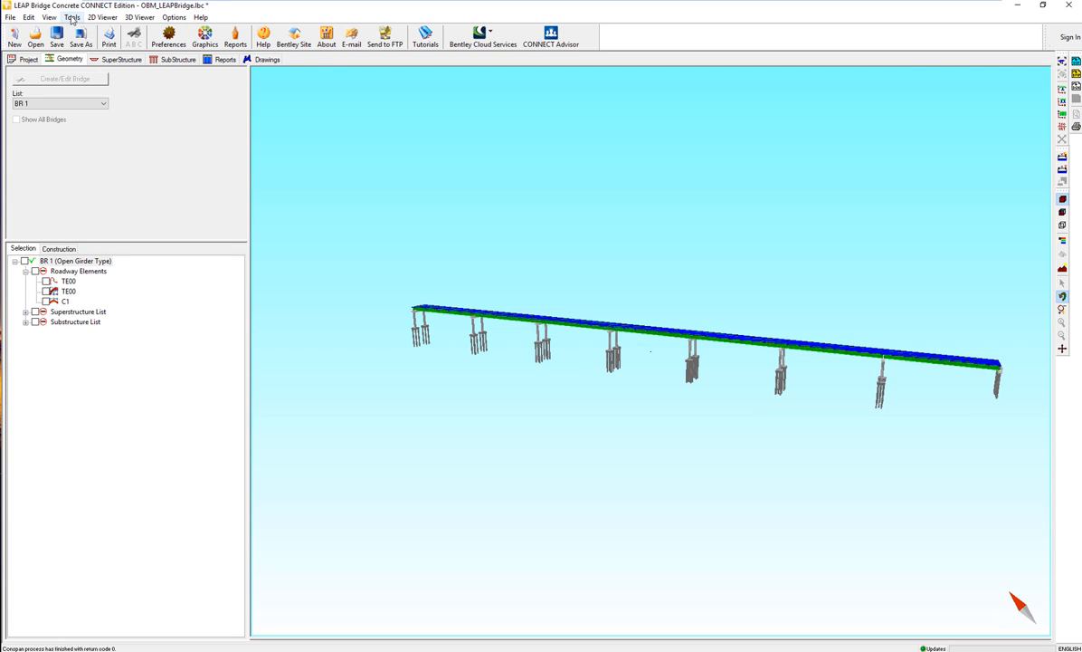
left_click(72, 17)
mouse_move(100, 67)
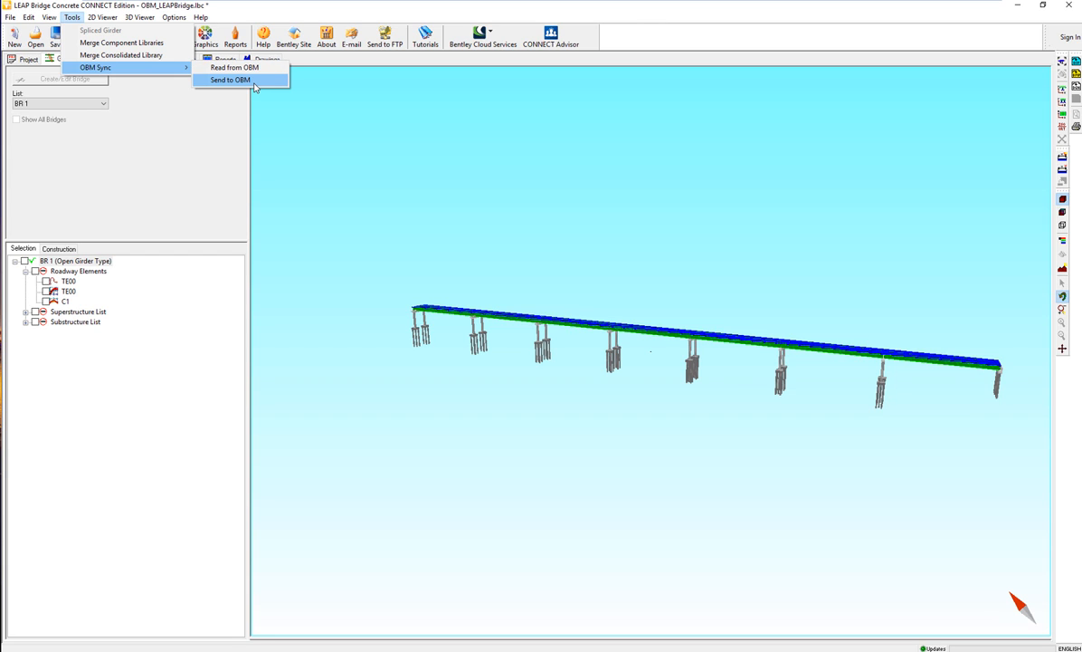
left_click(231, 80)
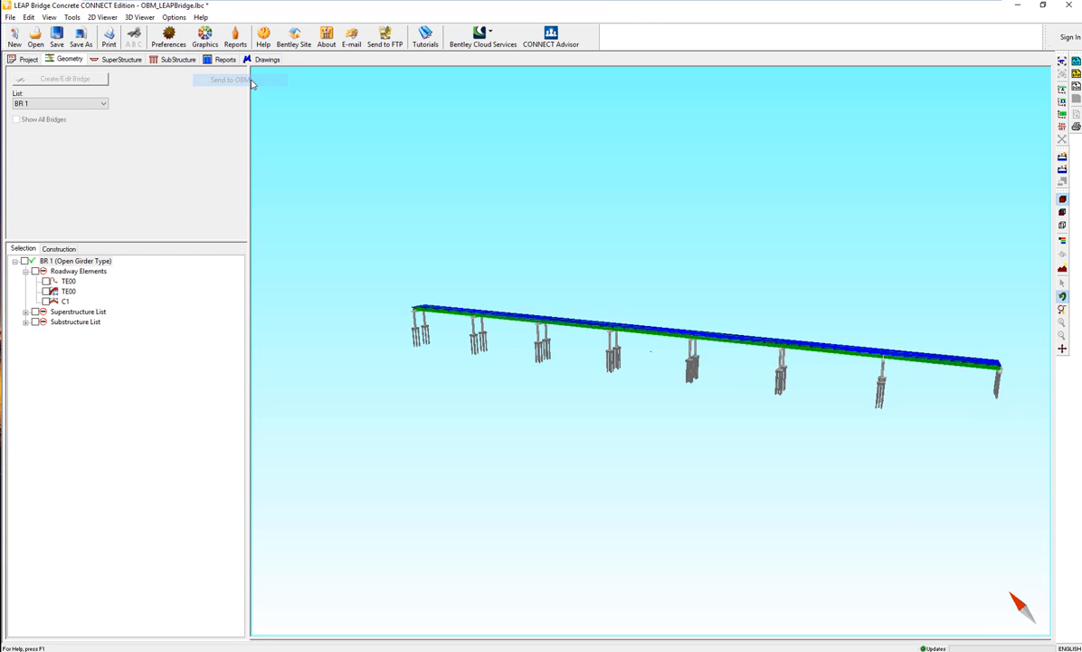
left_click(502, 296)
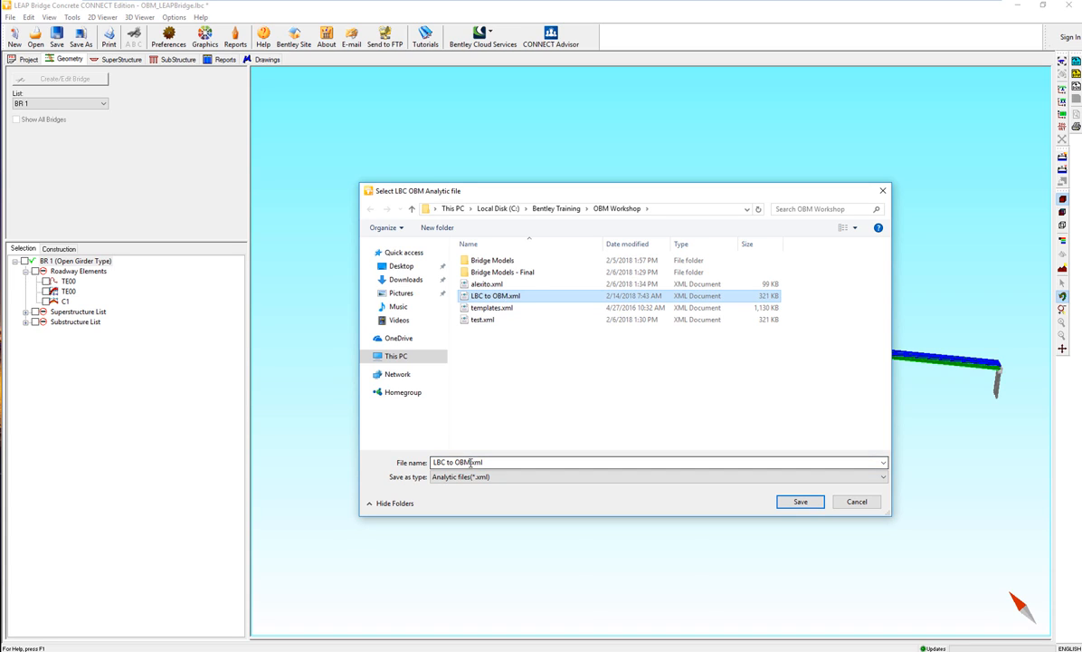
left_click_drag(434, 463, 478, 463)
left_click(473, 463)
type("1")
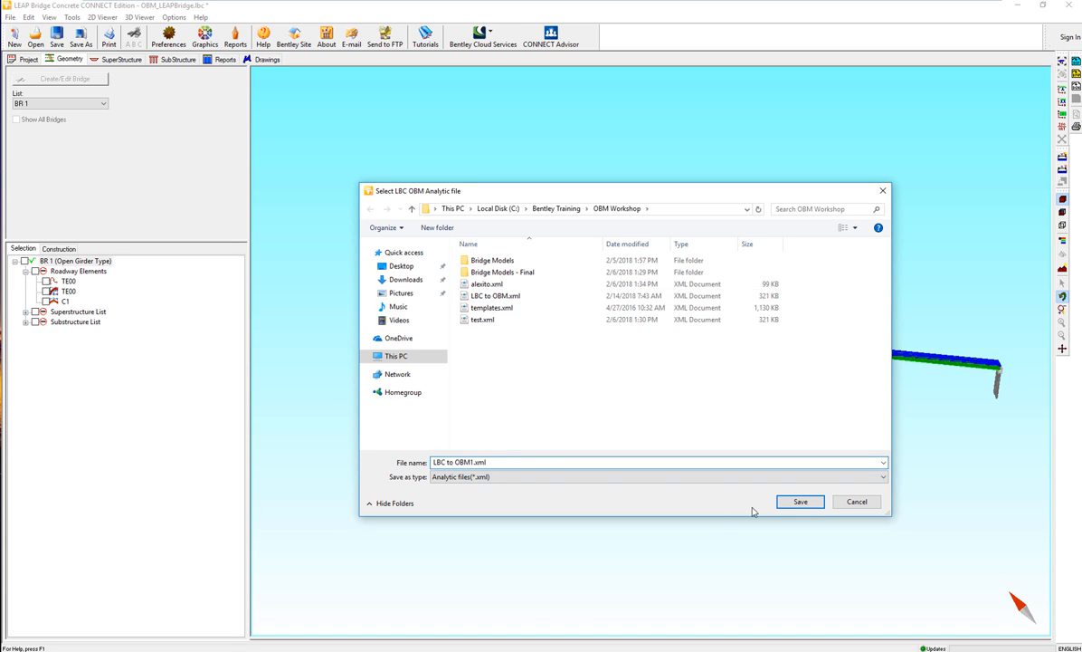
left_click(800, 504)
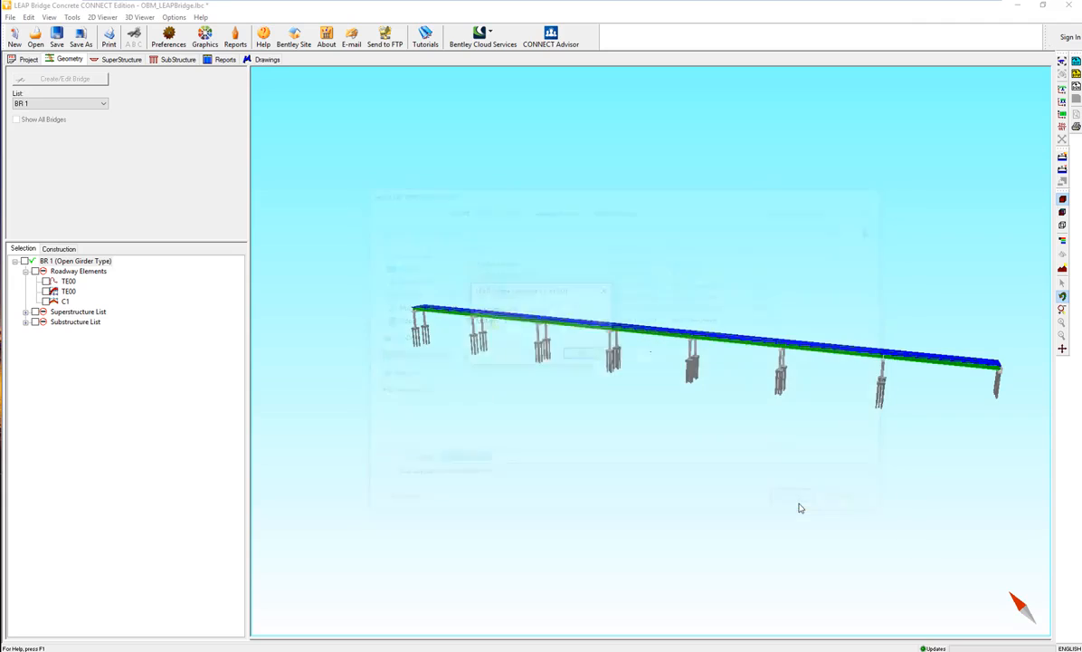
left_click(585, 355)
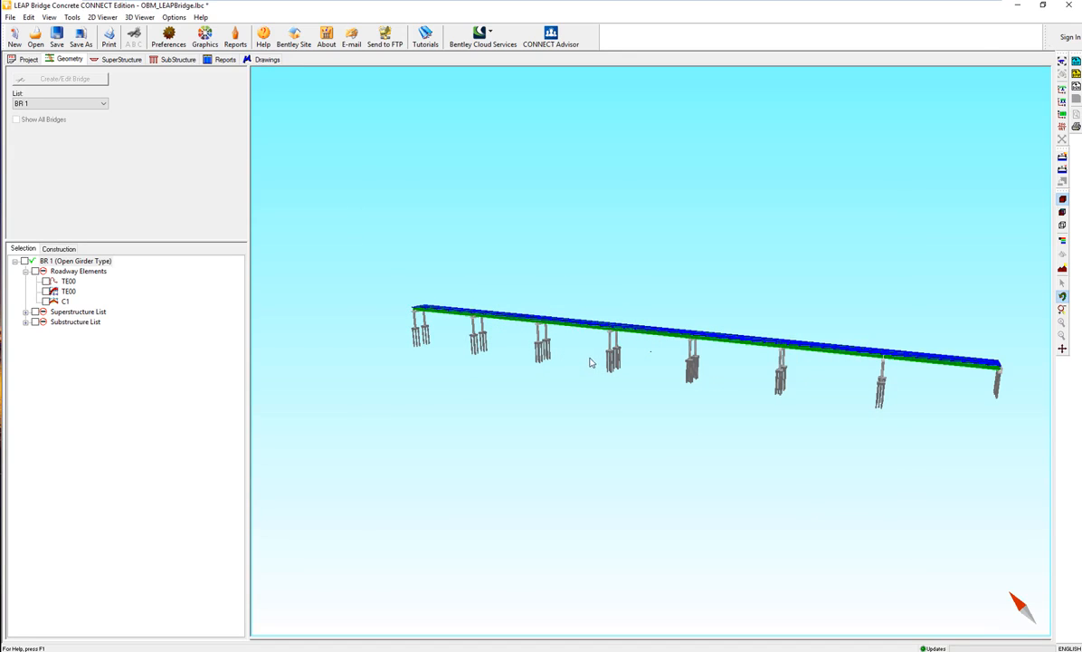
Close LEAP Bridge Concrete and load LBC to OBM1.xml as the LBC update file in OpenBridge Modeler
left_click(1069, 5)
left_click(551, 358)
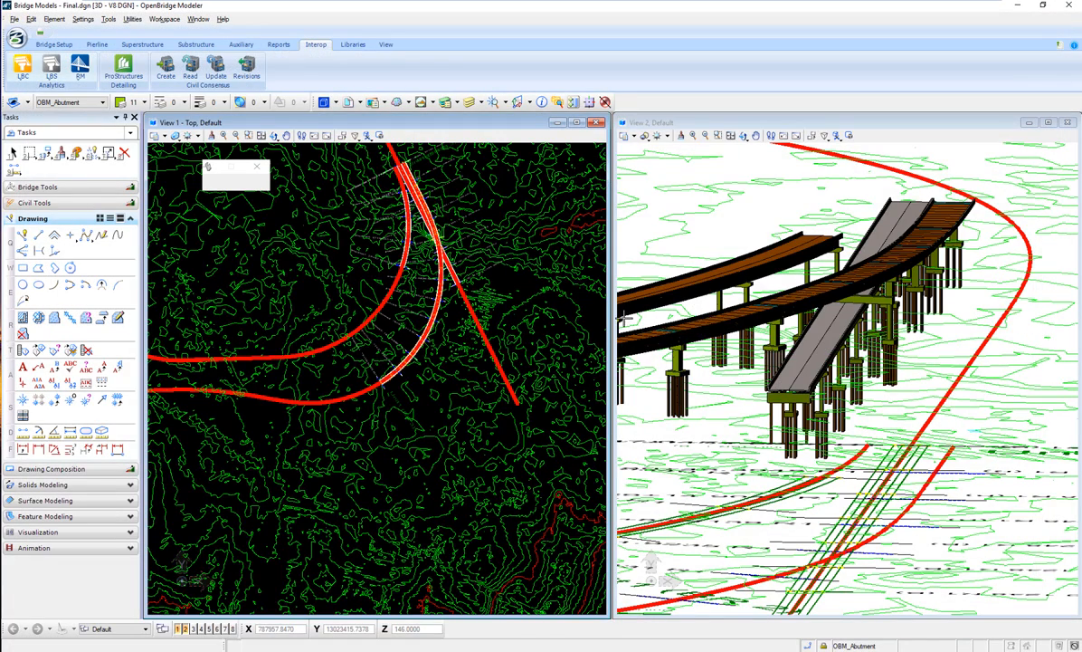
left_click(23, 78)
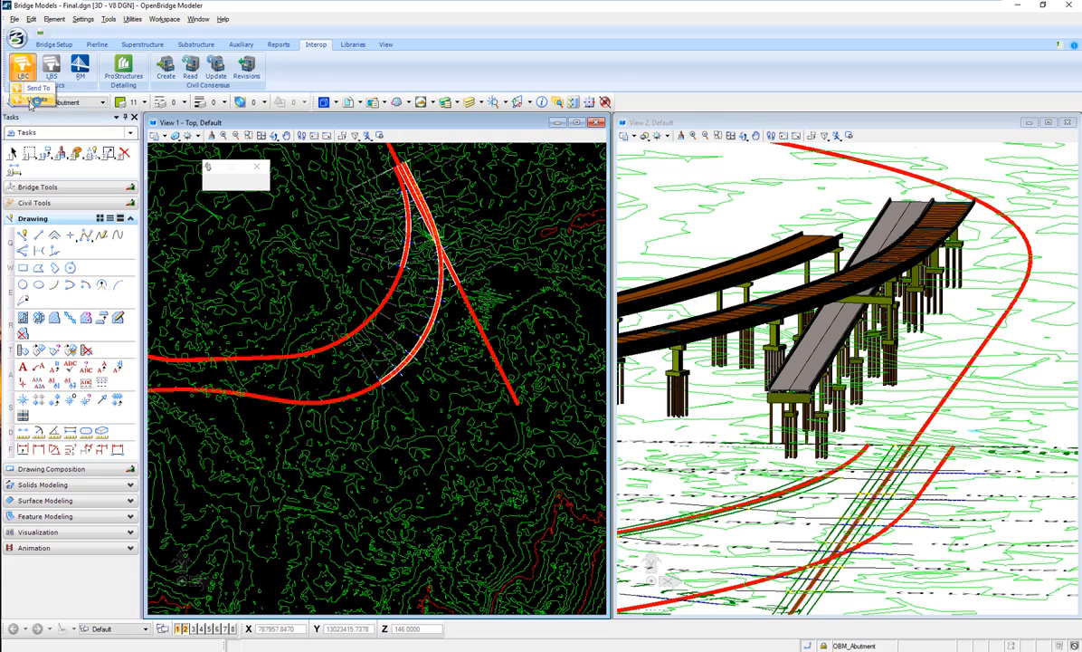
left_click(36, 99)
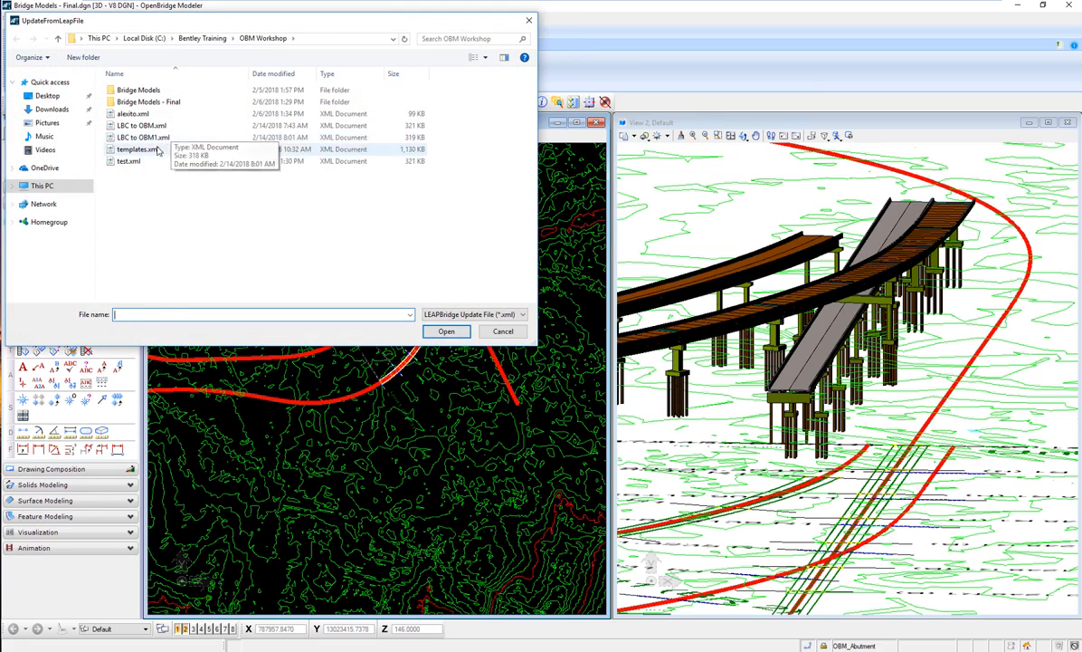
left_click(163, 138)
left_click(443, 332)
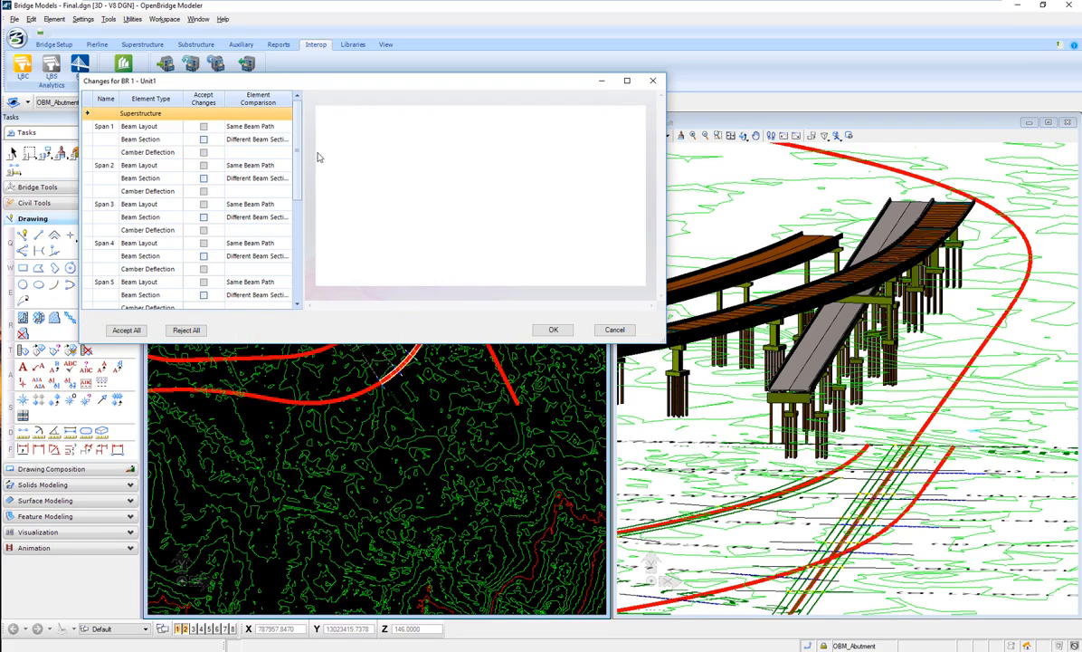
Review the Span 1 beam section comparison and apply all of the transferred changes to BR 1 - Unit1
mouse_move(298, 146)
left_mouse_down()
mouse_move(297, 226)
mouse_move(298, 138)
left_mouse_up()
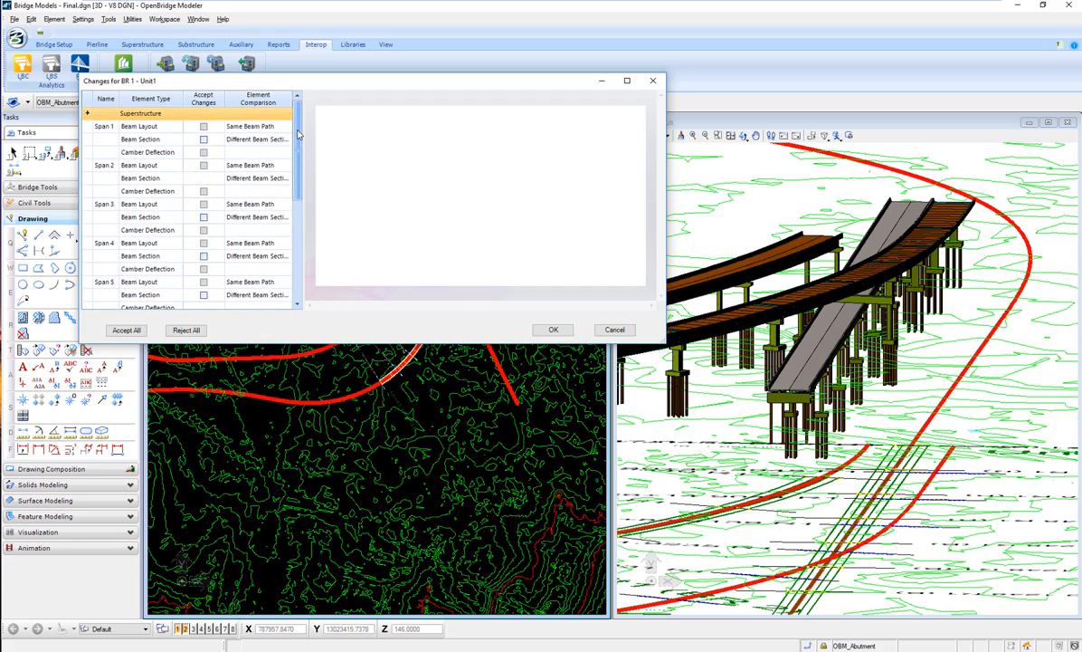
left_click(206, 143)
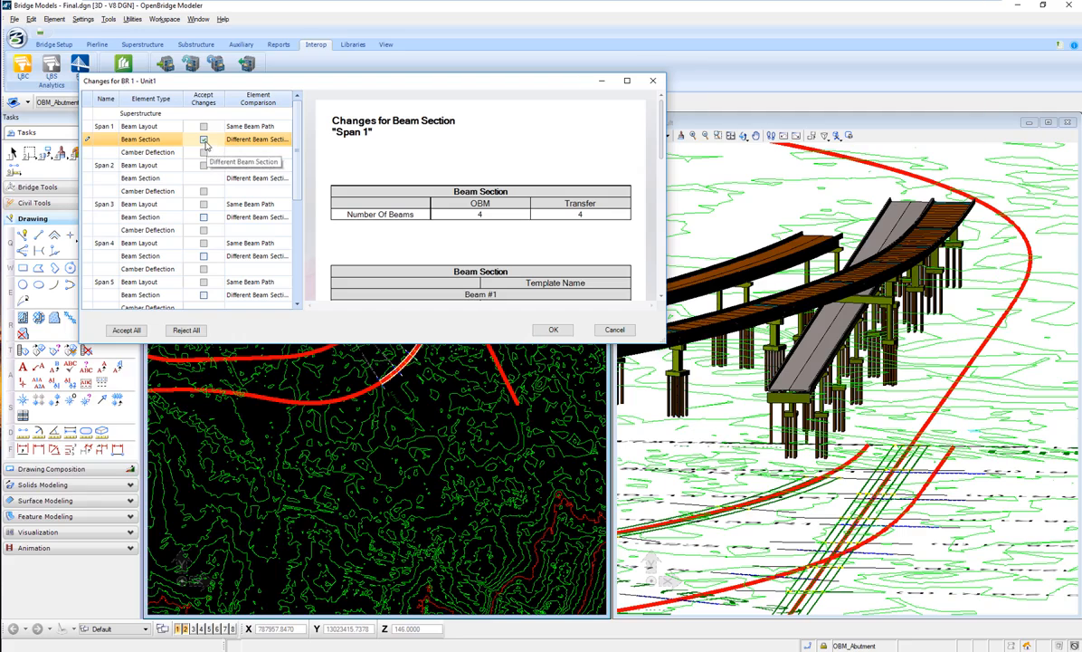
left_click(205, 141)
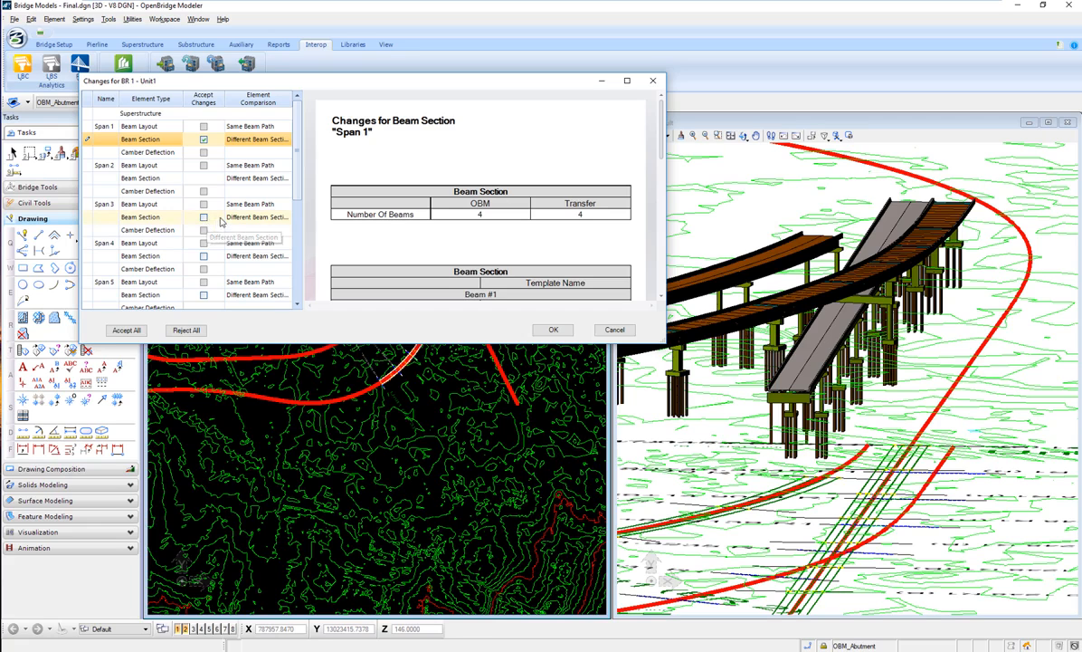
left_click(126, 328)
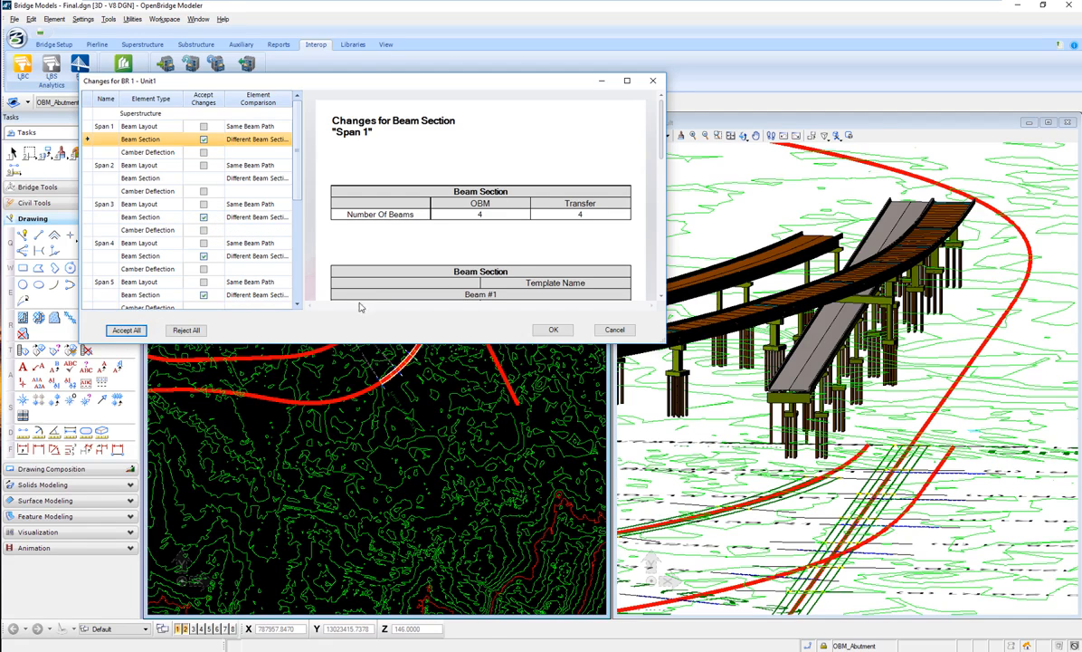
left_click(554, 331)
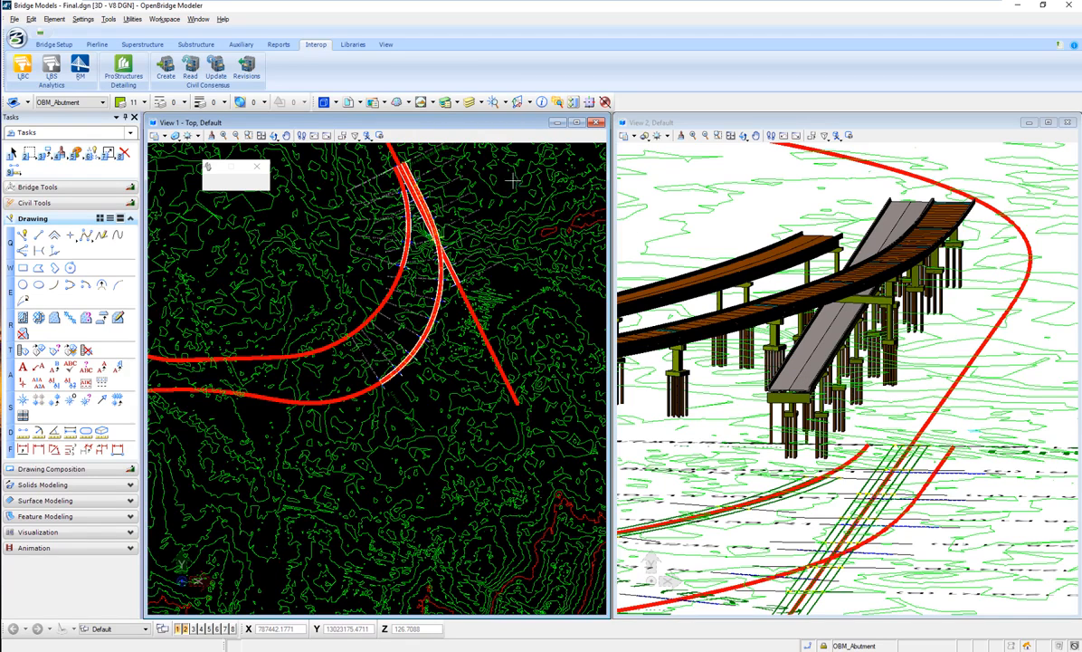
Examine the bridge model structure of BR 2 in the Project Explorer, down to the components of its steel-girder unit
left_click(743, 136)
mouse_move(868, 353)
left_mouse_down()
mouse_move(848, 380)
mouse_move(843, 324)
mouse_move(843, 348)
mouse_move(857, 366)
left_mouse_up()
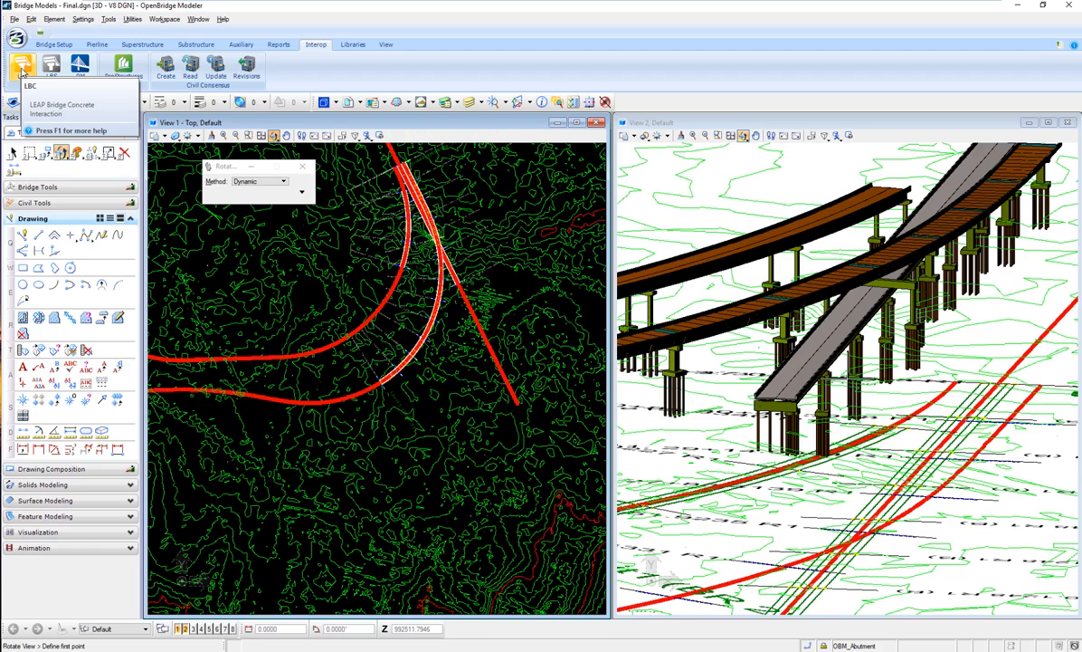
left_click(20, 67)
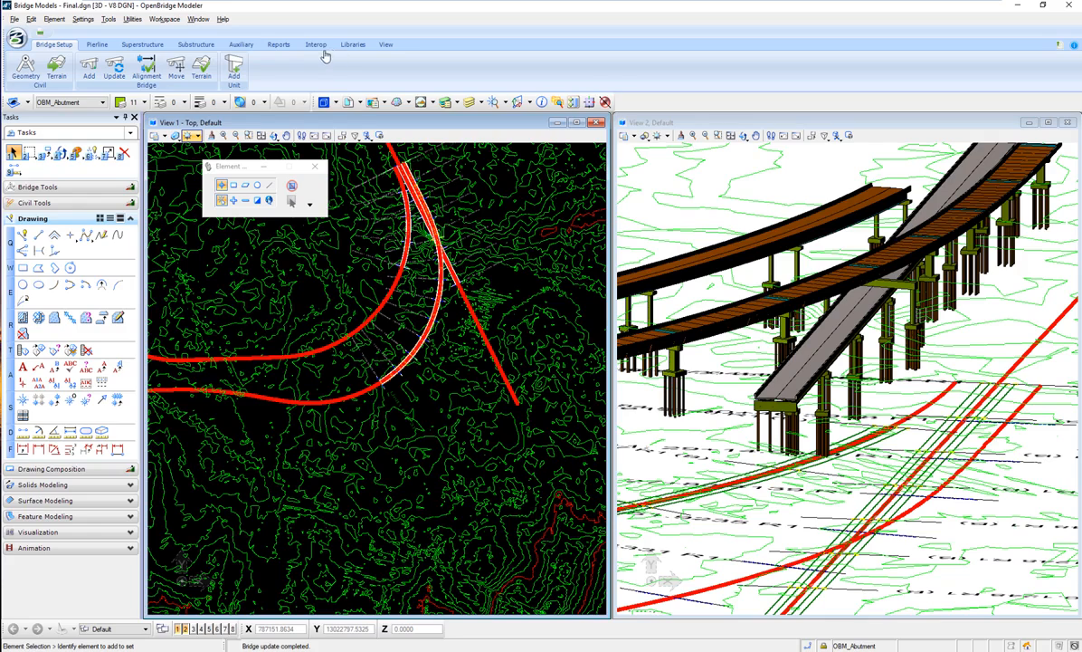
left_click(558, 102)
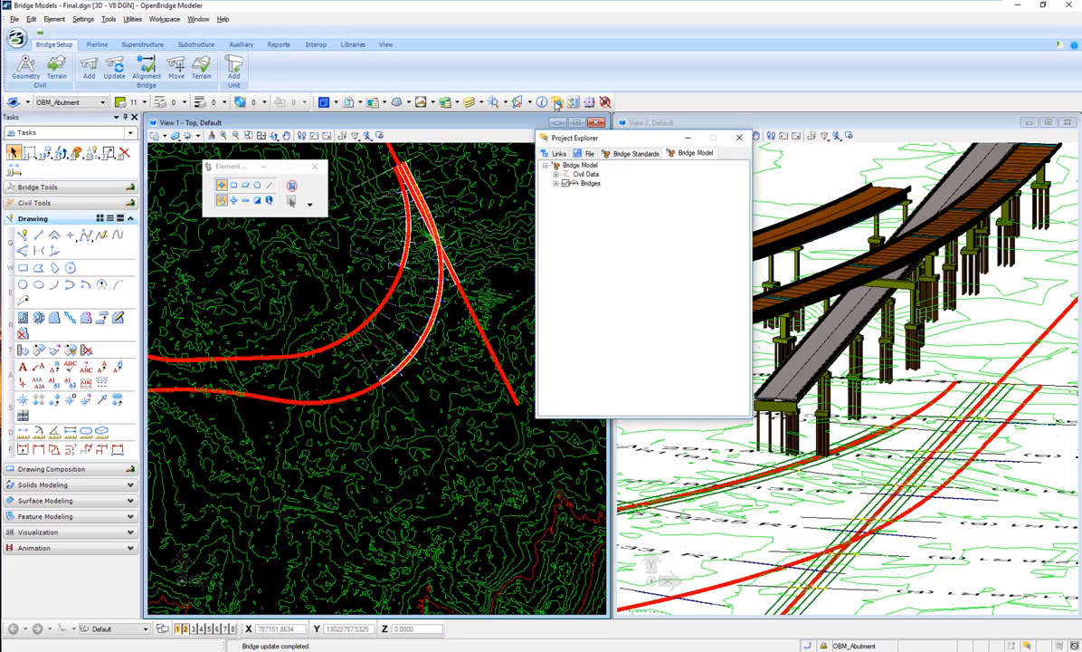
left_click(556, 184)
left_click(567, 201)
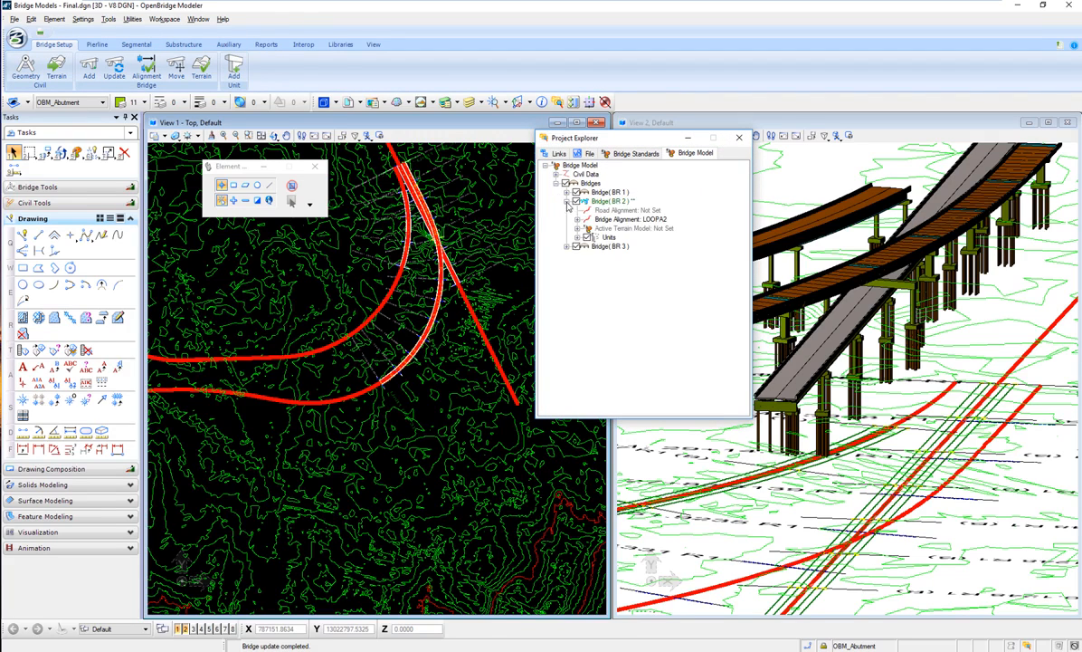
left_click(577, 237)
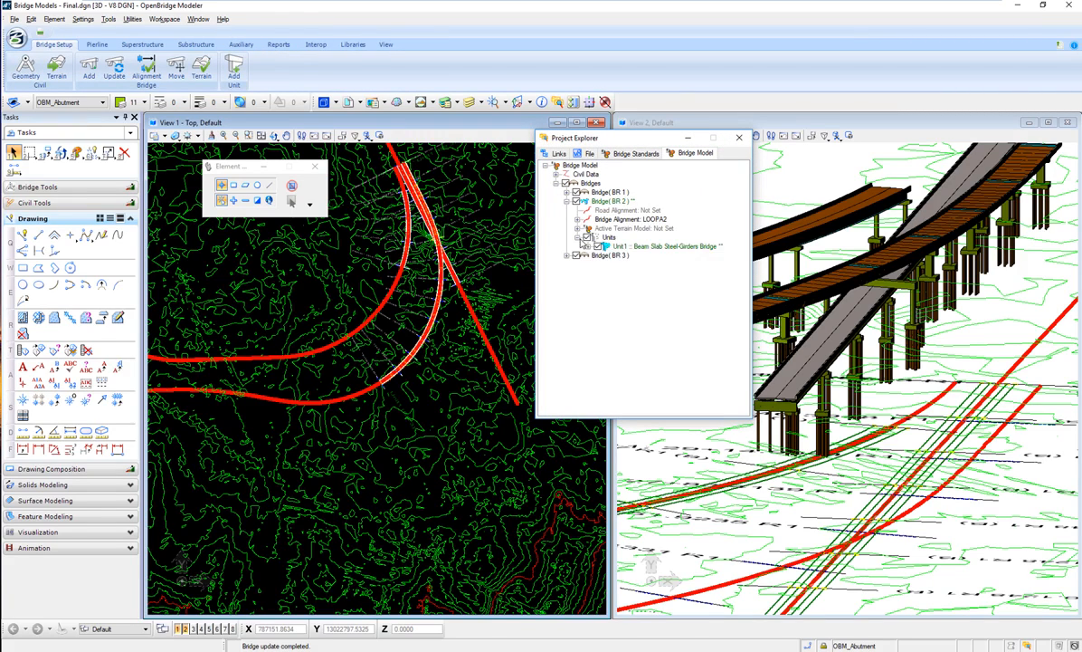
left_click(588, 246)
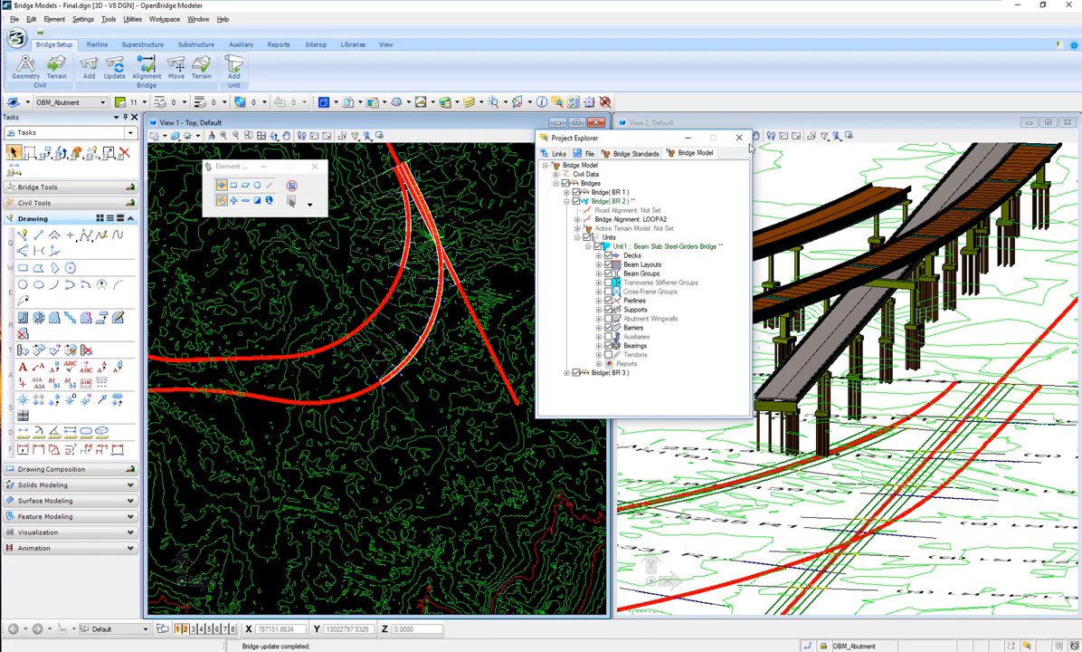
left_click(739, 138)
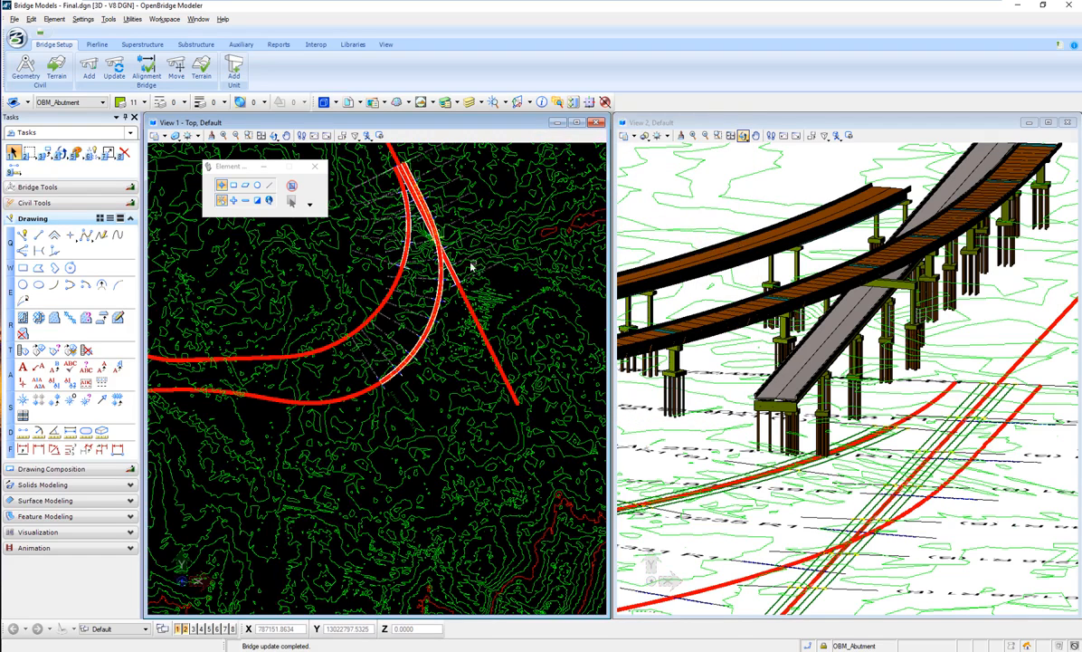
Examine the steel-girder bridge in View 2 from another angle and up close at its end abutment
left_click(743, 136)
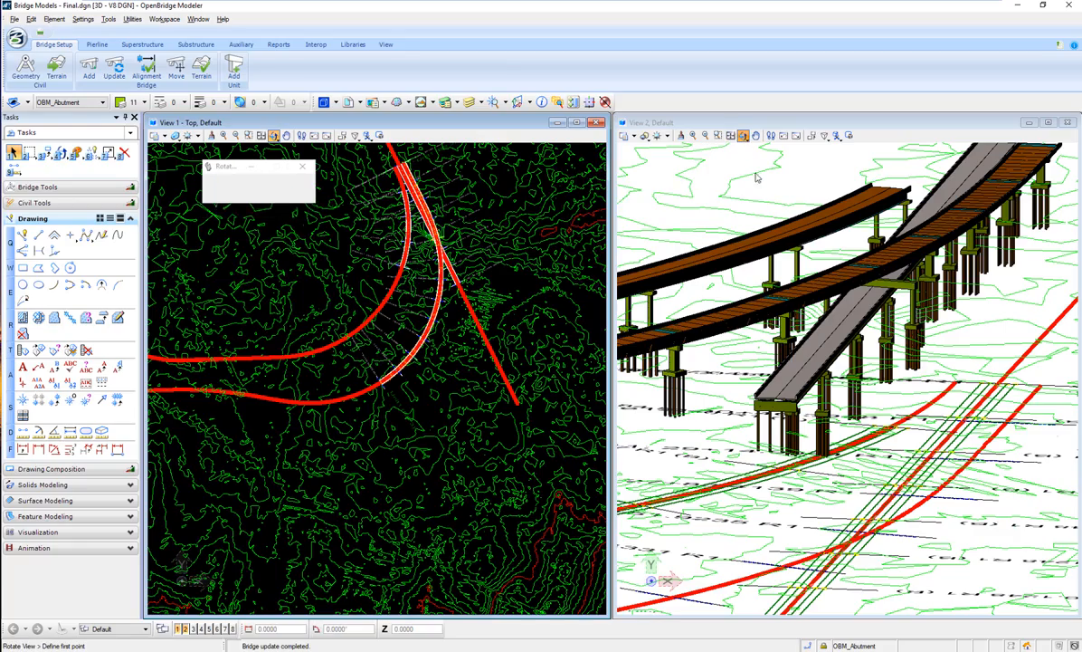
left_click_drag(796, 360, 1032, 389)
left_click_drag(1029, 393, 997, 381)
left_click_drag(864, 426, 885, 423)
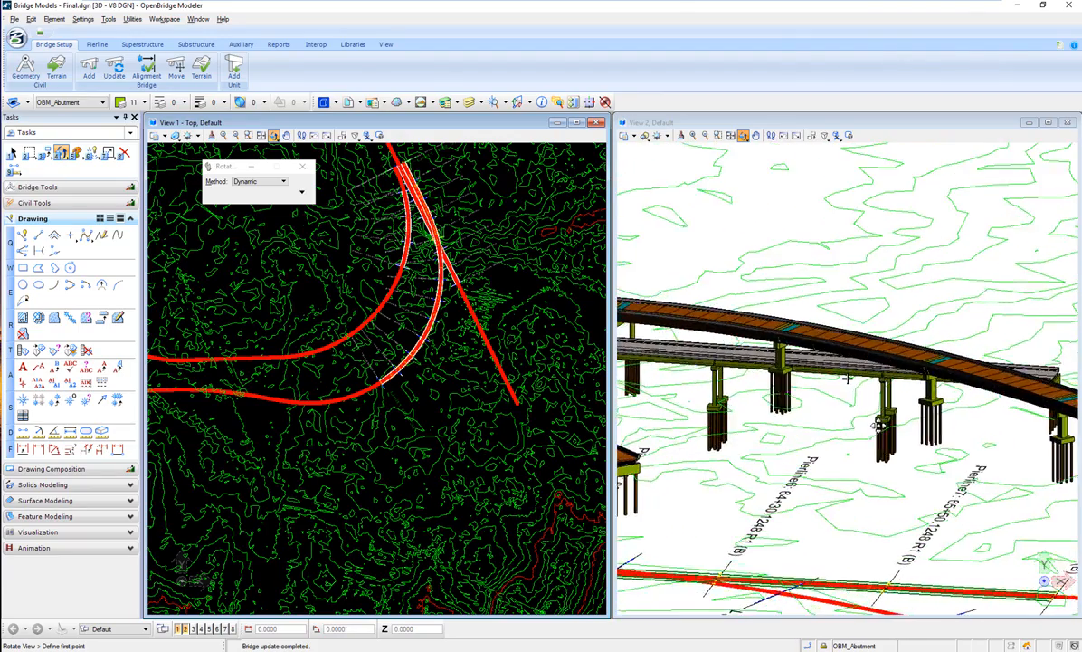
scroll(880, 426, "down", 2)
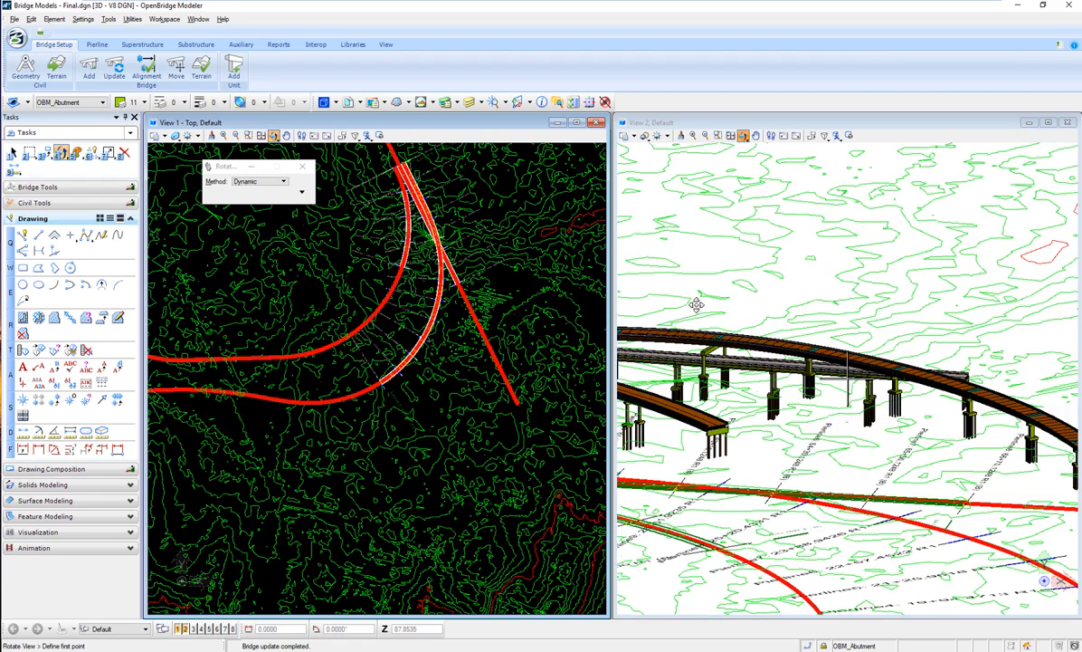
left_click(718, 135)
left_click(632, 411)
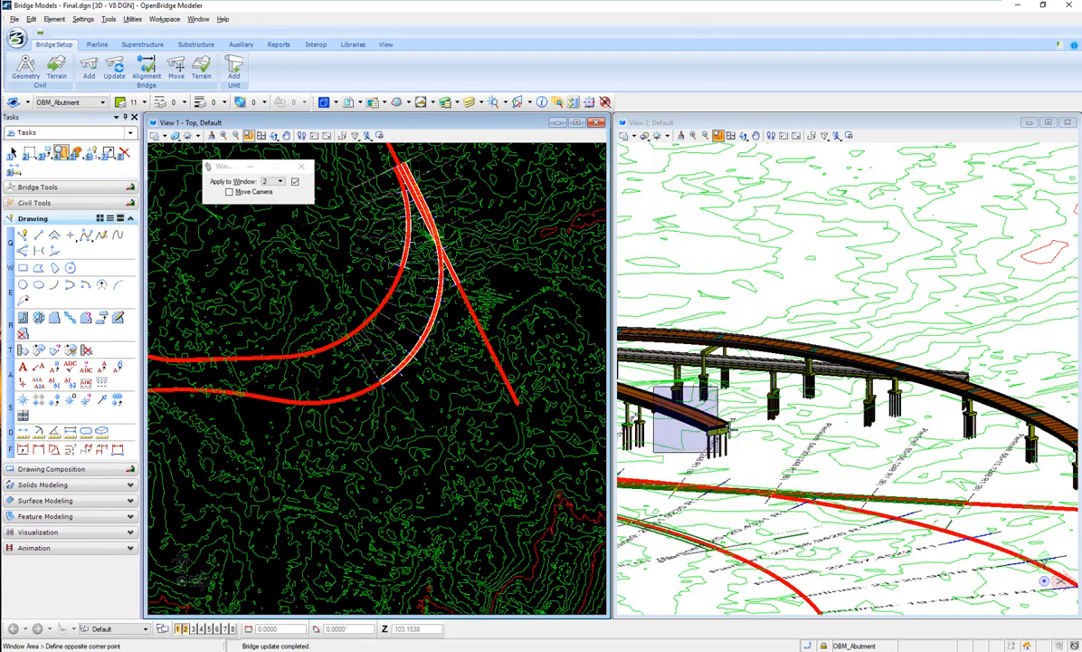
left_click(724, 409)
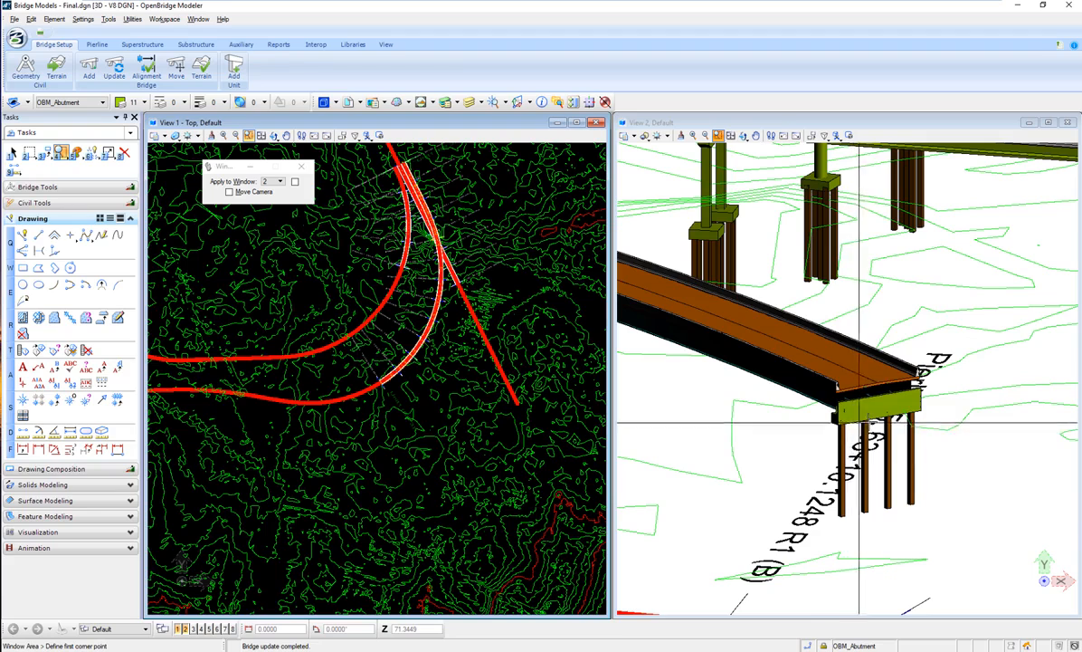
scroll(874, 400, "up", 2)
scroll(876, 391, "up", 3)
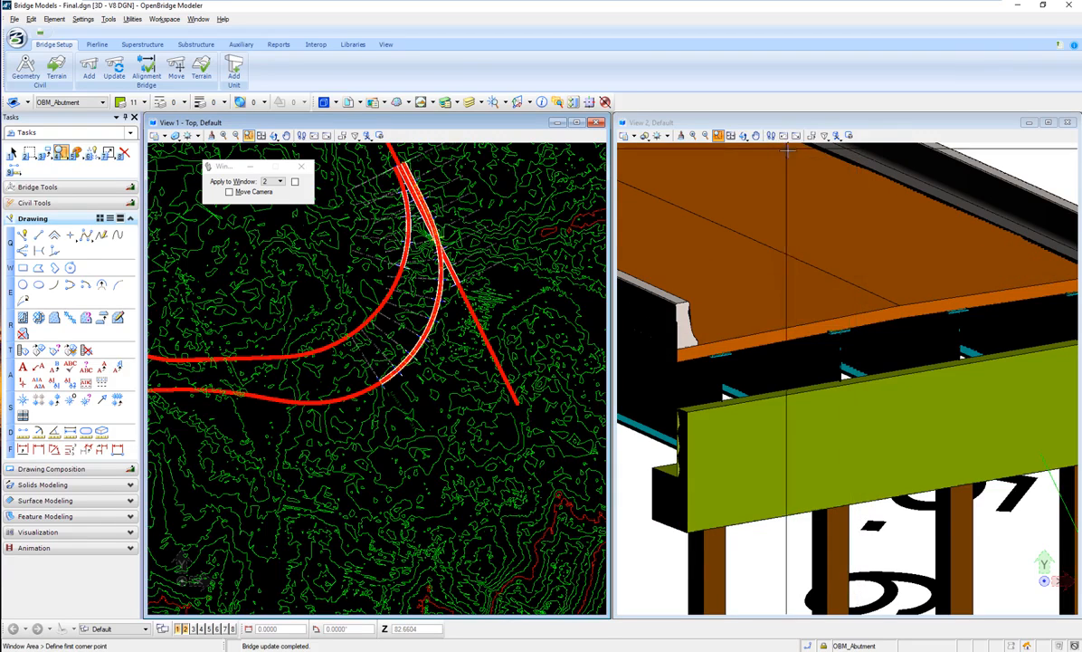
left_click(743, 136)
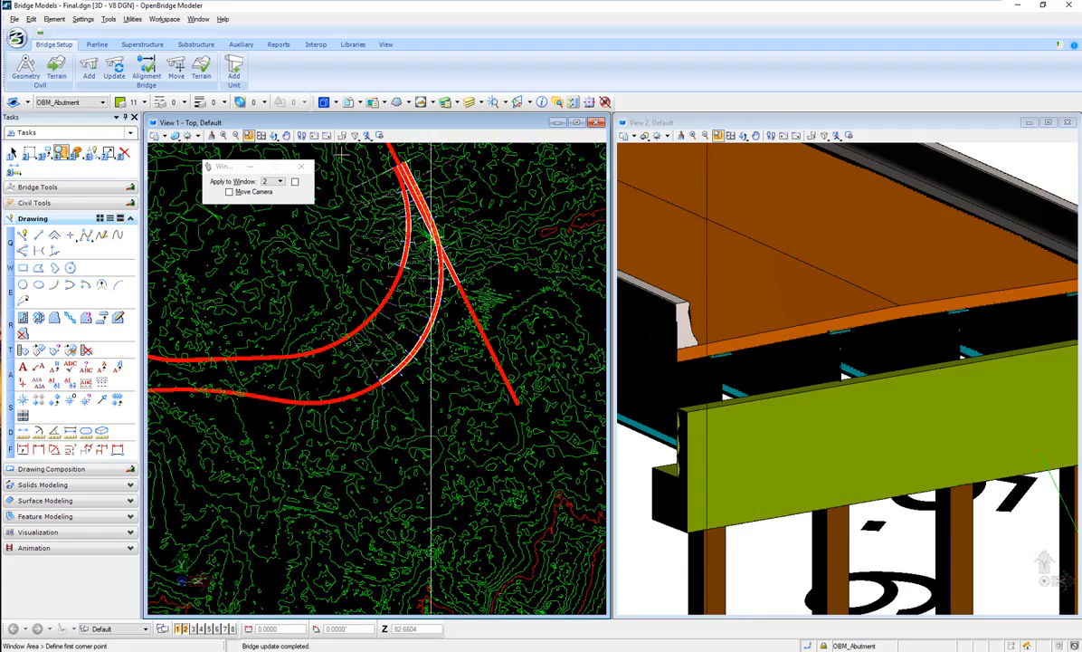
Transfer bridge BR 2 from OpenBridge Modeler to LEAP Bridge Steel without a model transfer report
left_click(318, 45)
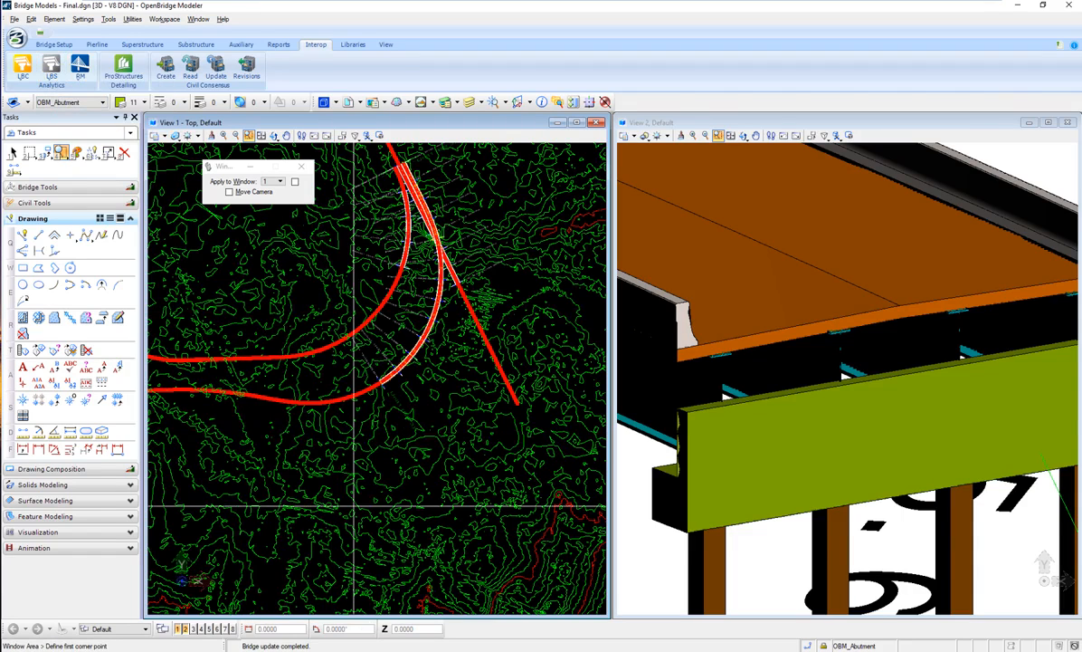
key("alt+Tab")
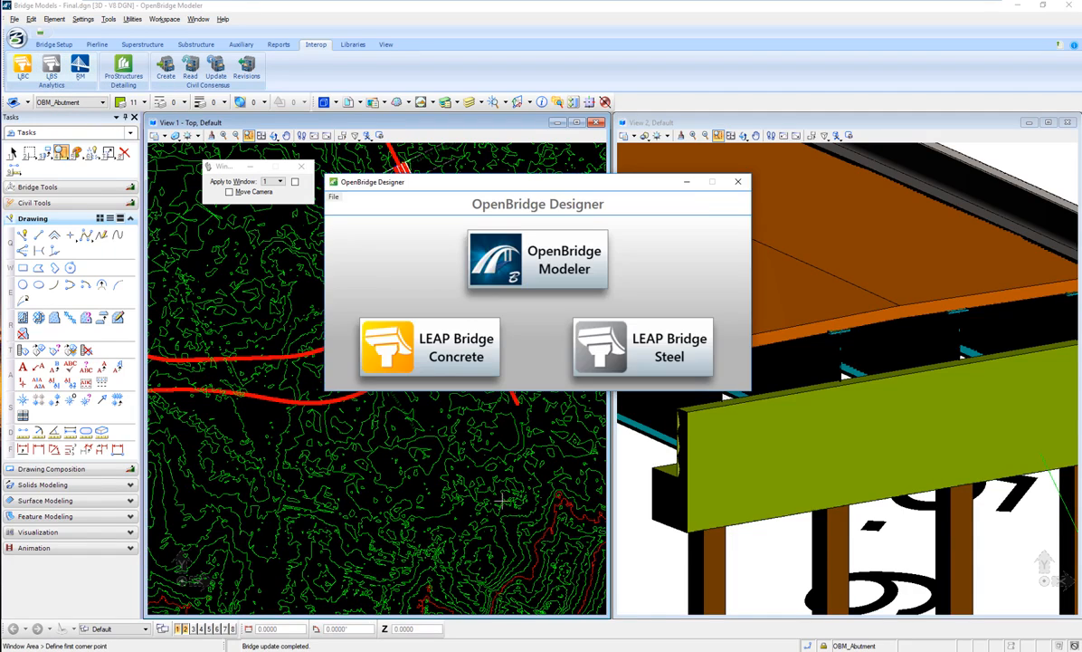
left_click(686, 182)
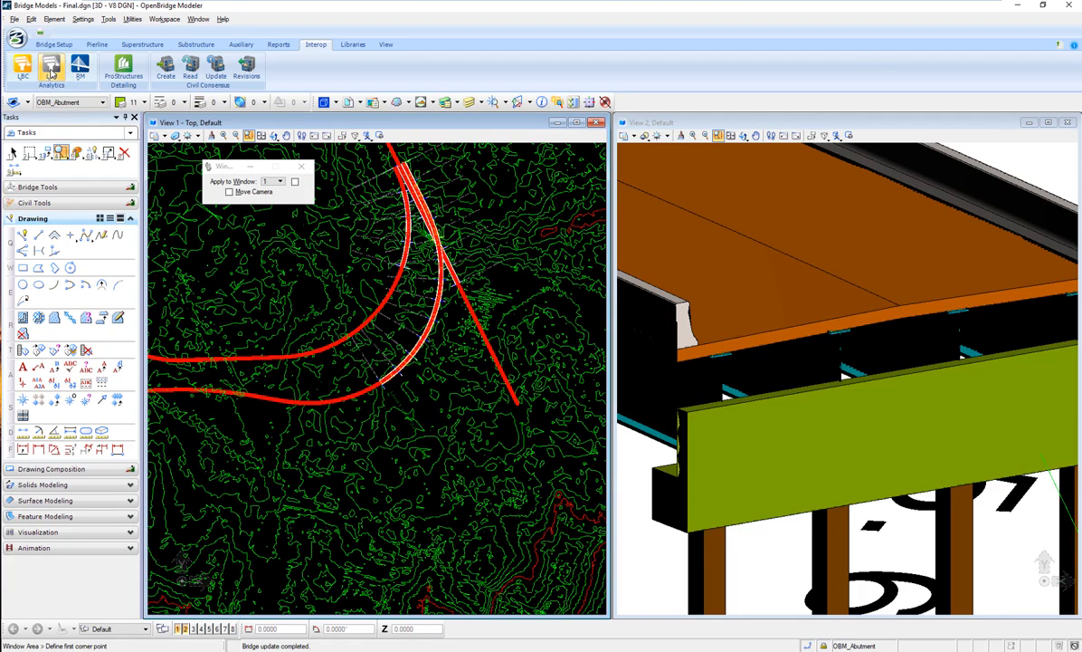
left_click(52, 72)
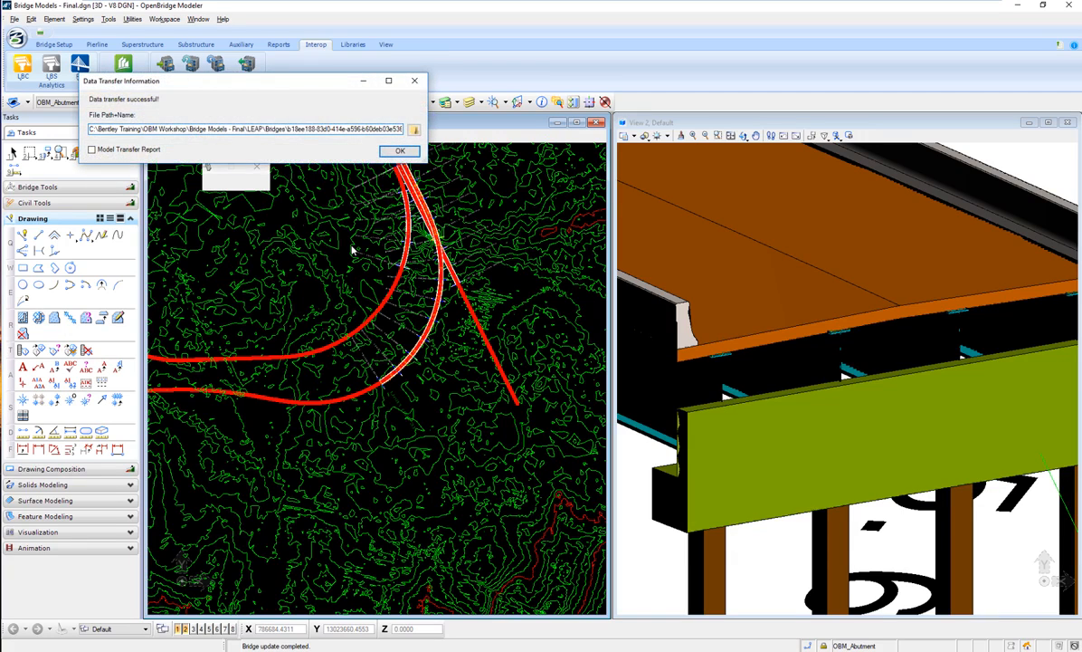
left_click(400, 150)
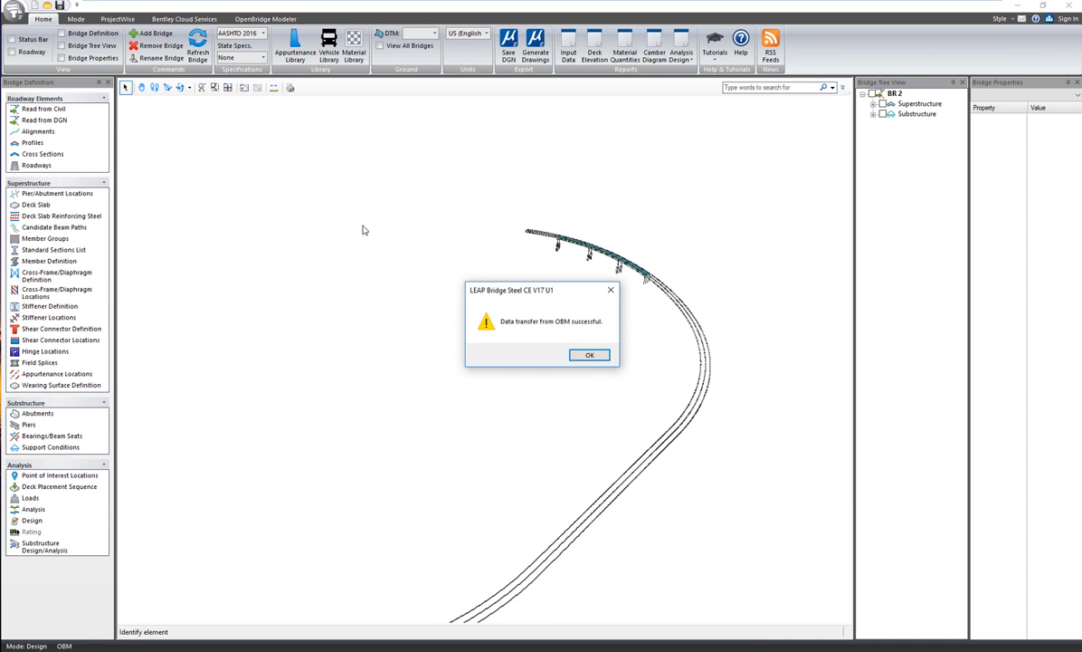
left_click(589, 354)
Review the web and top flange definitions of Member 01 in Group 01, leaving the member definition without changes
left_click(60, 261)
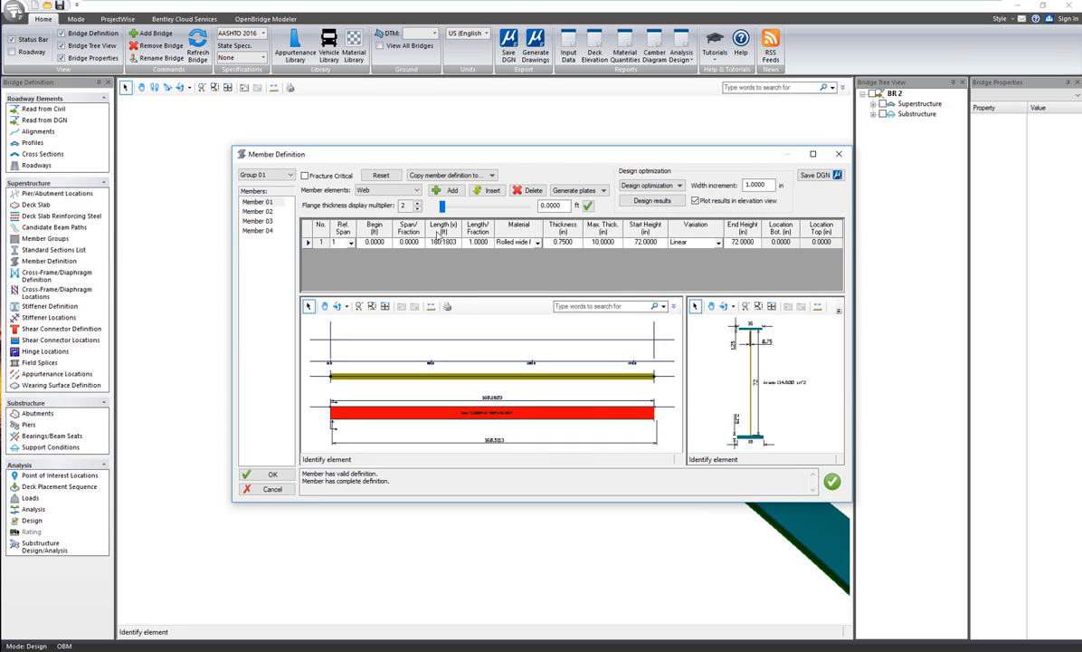
left_click(369, 190)
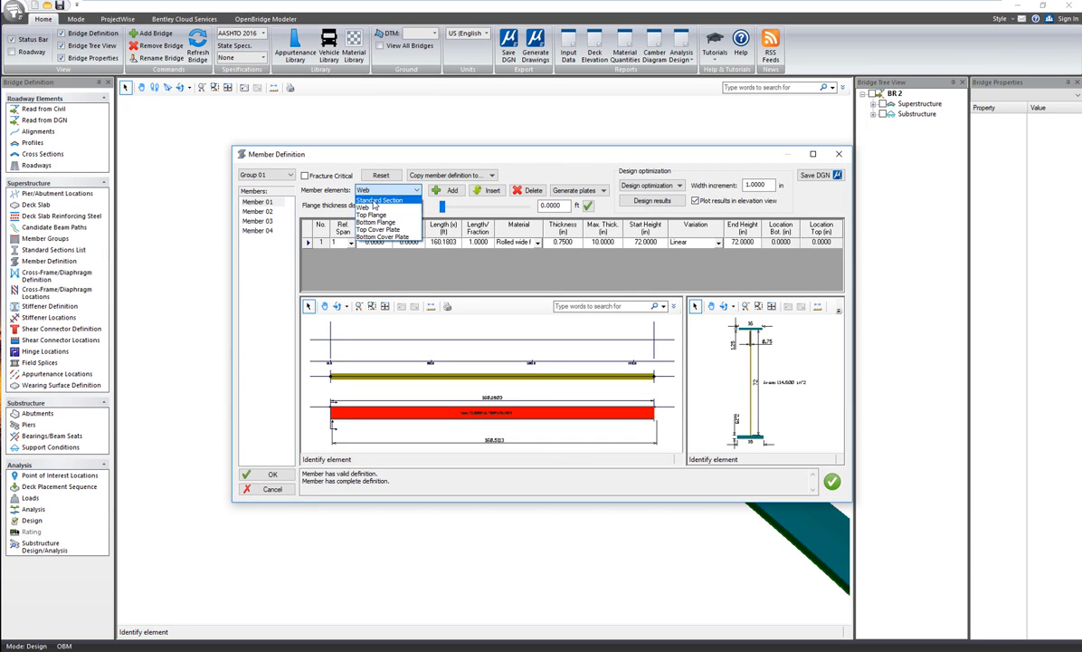
left_click(369, 215)
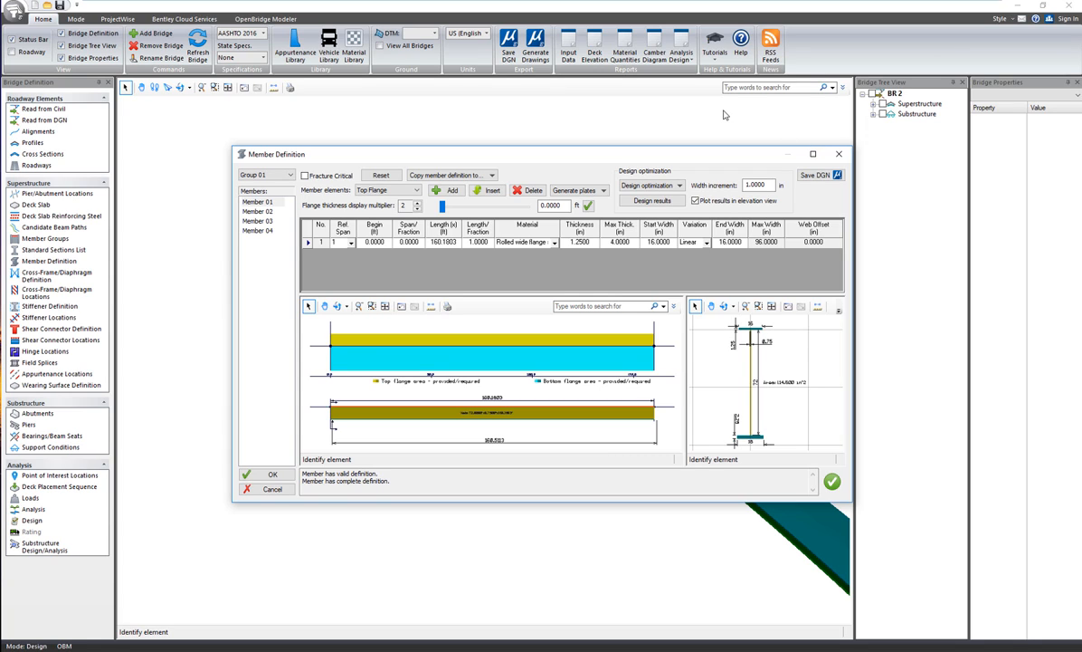
left_click(273, 490)
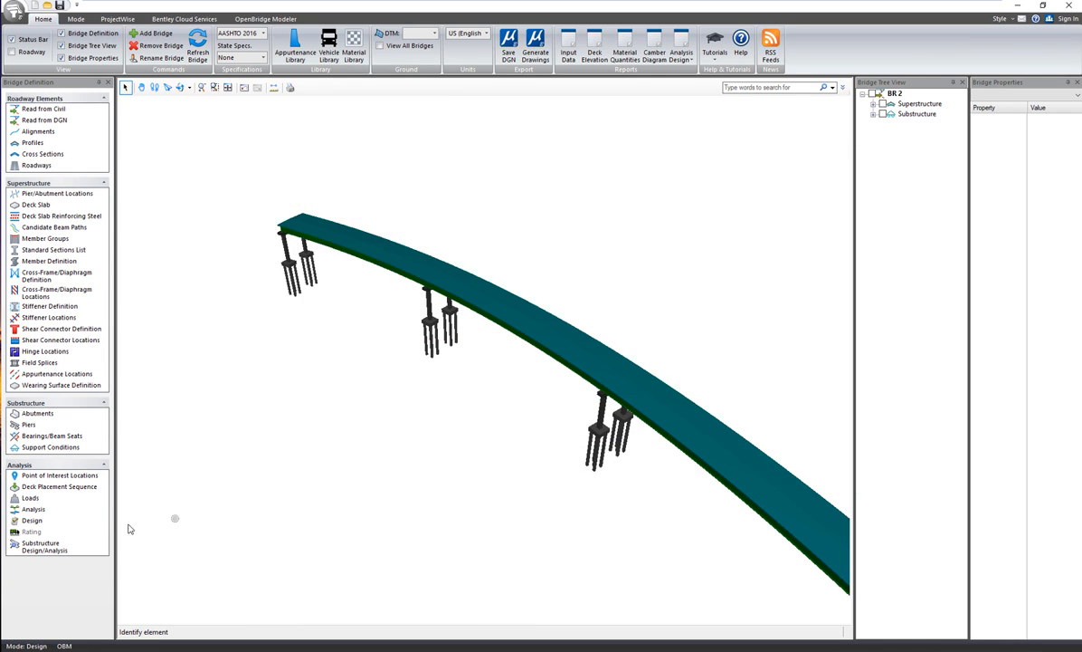
Run the design check on the transferred steel bridge
left_click(33, 521)
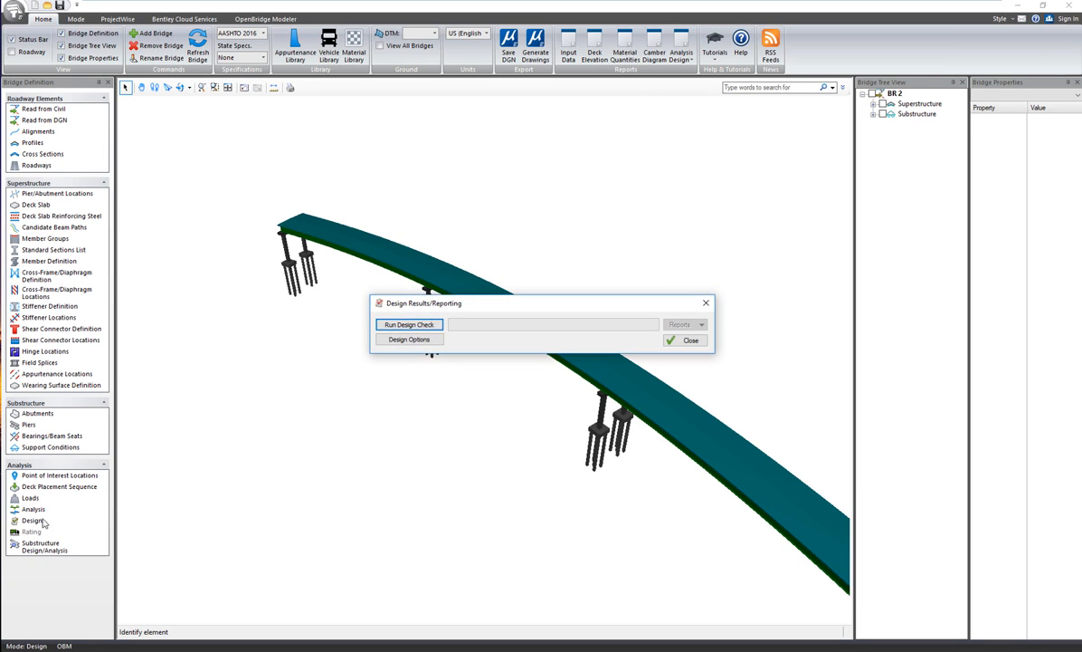
left_click(422, 331)
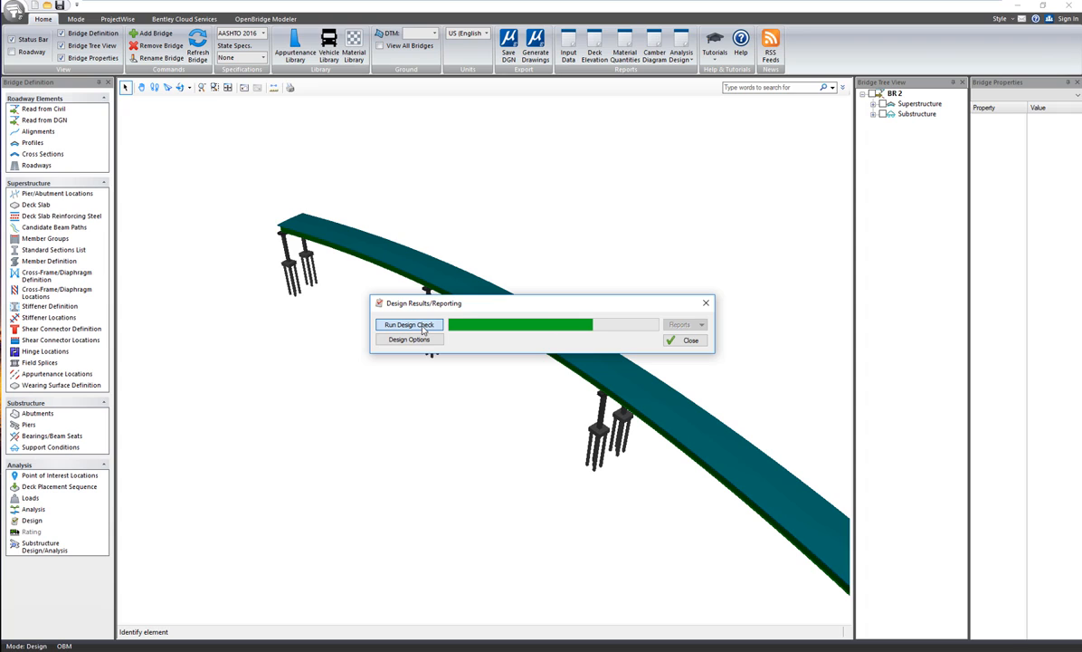
left_click(572, 353)
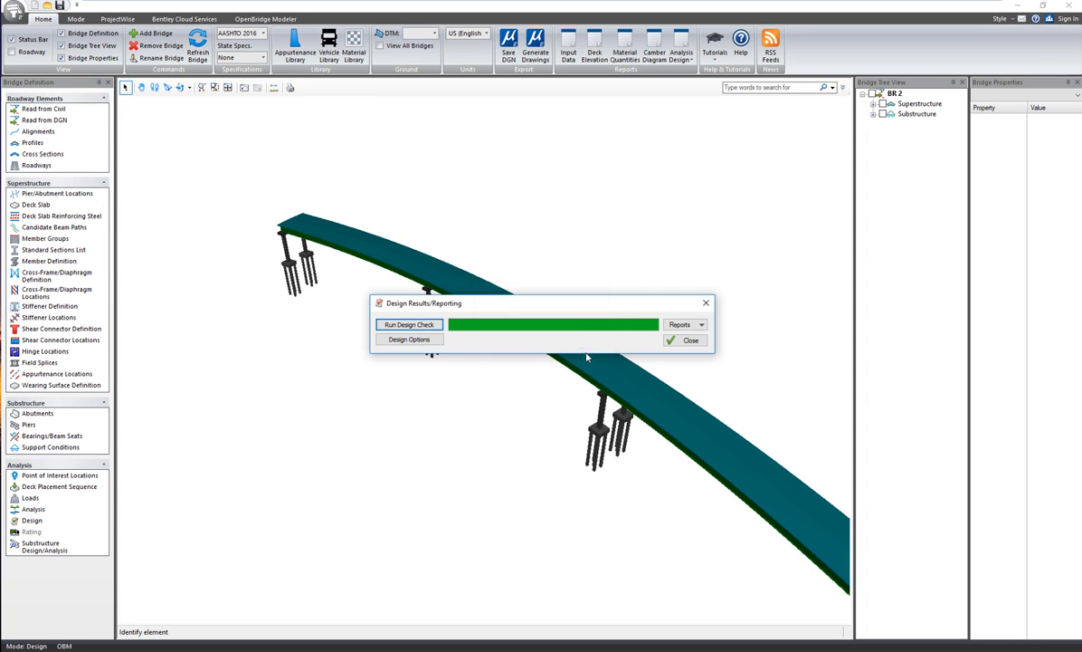
Generate a design check report with Section Properties and Section Limits for all groups, members, POIs and combinations
left_click(690, 324)
left_click(701, 339)
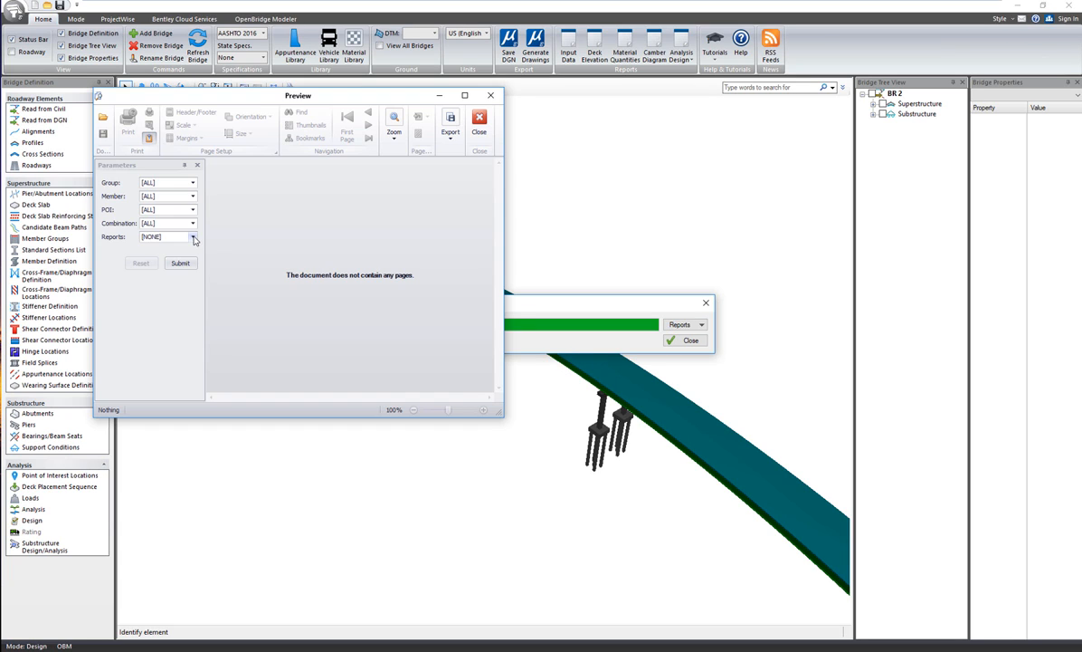
left_click(192, 236)
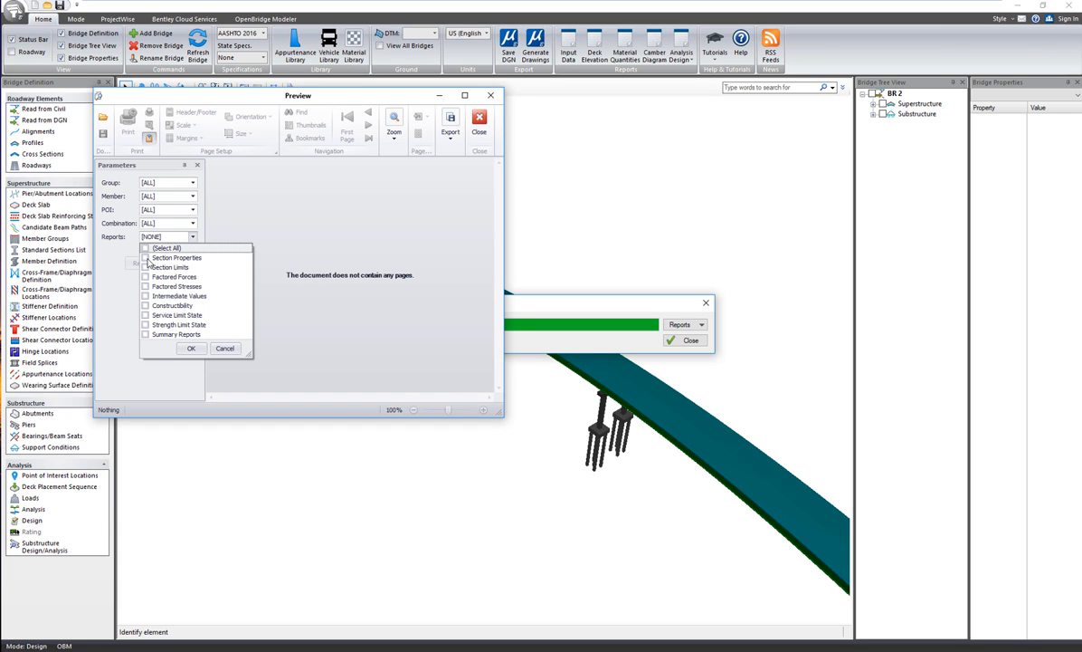
left_click(146, 258)
left_click(146, 267)
left_click(201, 348)
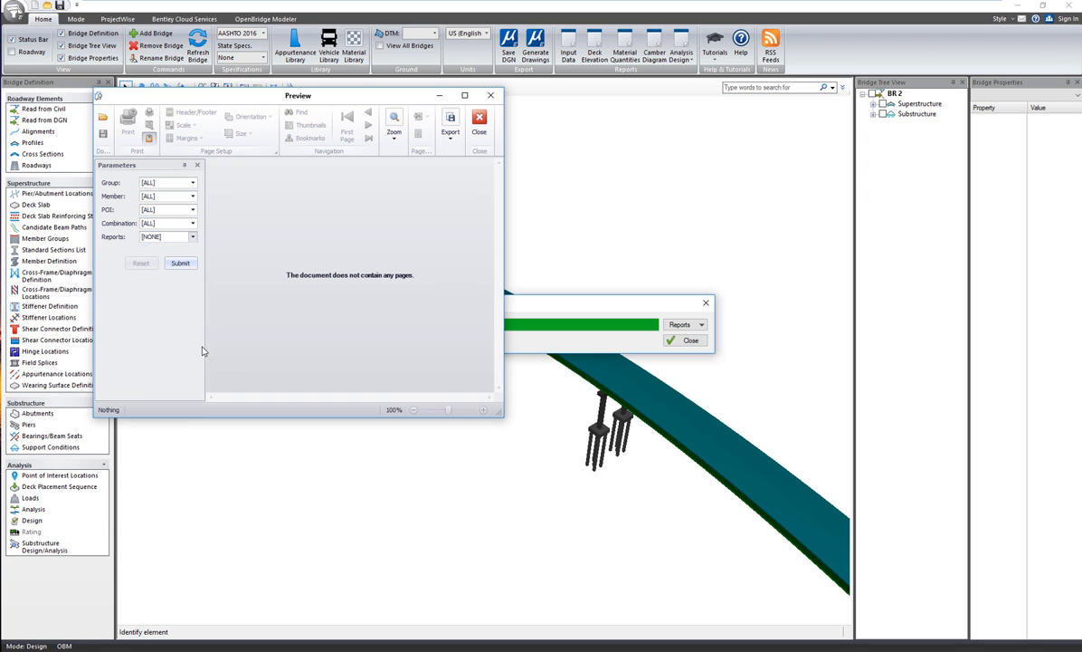
left_click(181, 262)
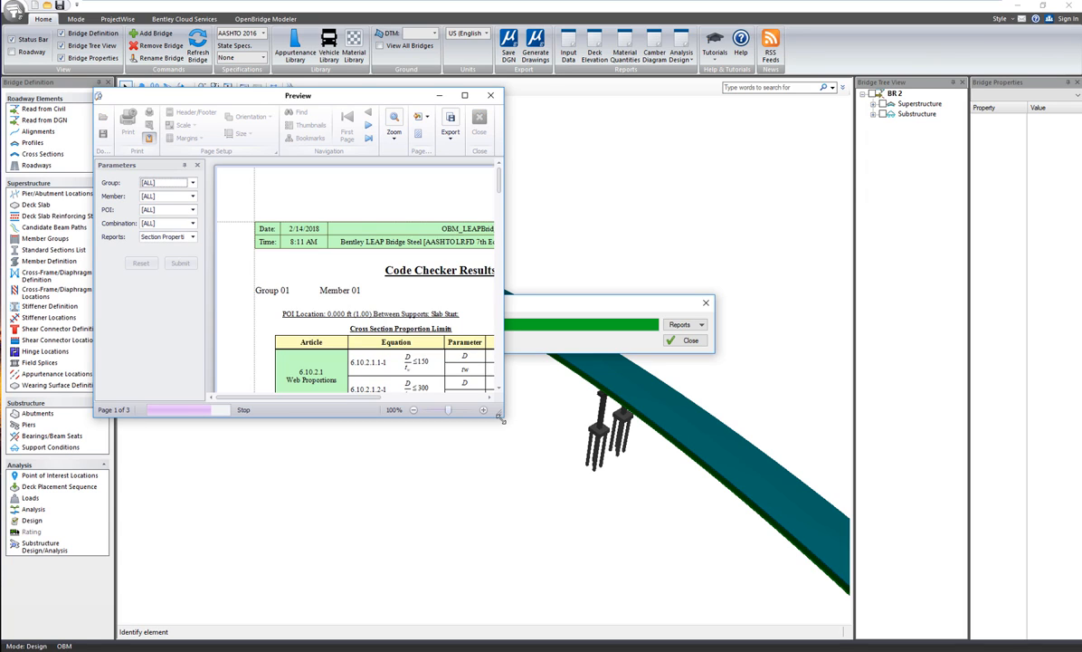
Review the section proportion limits and section properties in the enlarged report preview, and close the report and design results
left_click_drag(497, 412, 788, 530)
scroll(584, 396, "down", 2)
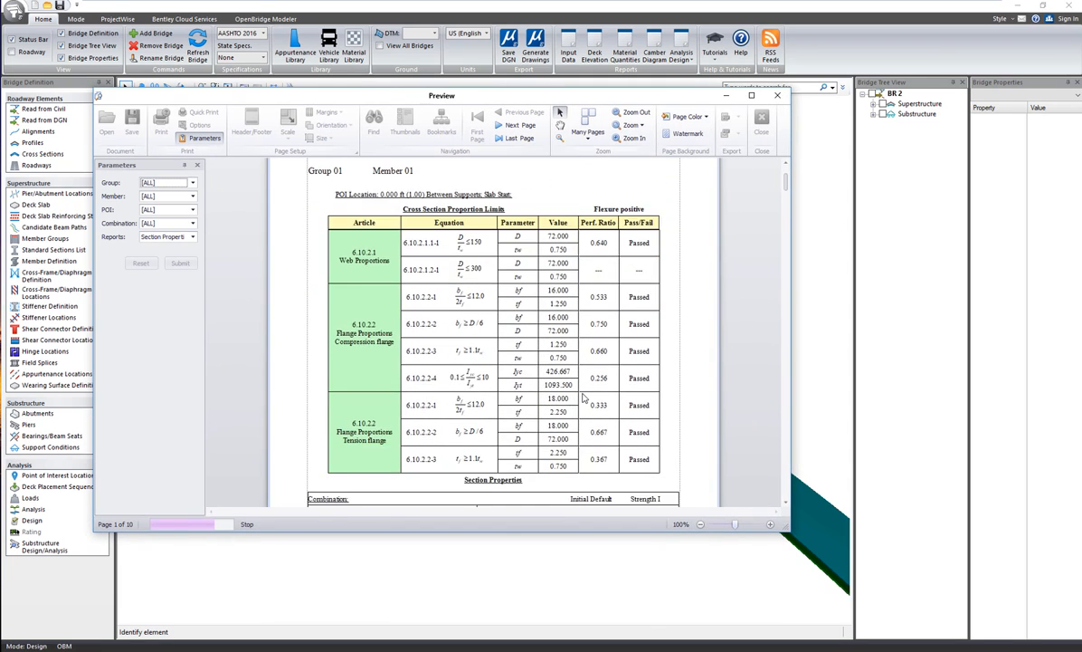
scroll(584, 397, "down", 8)
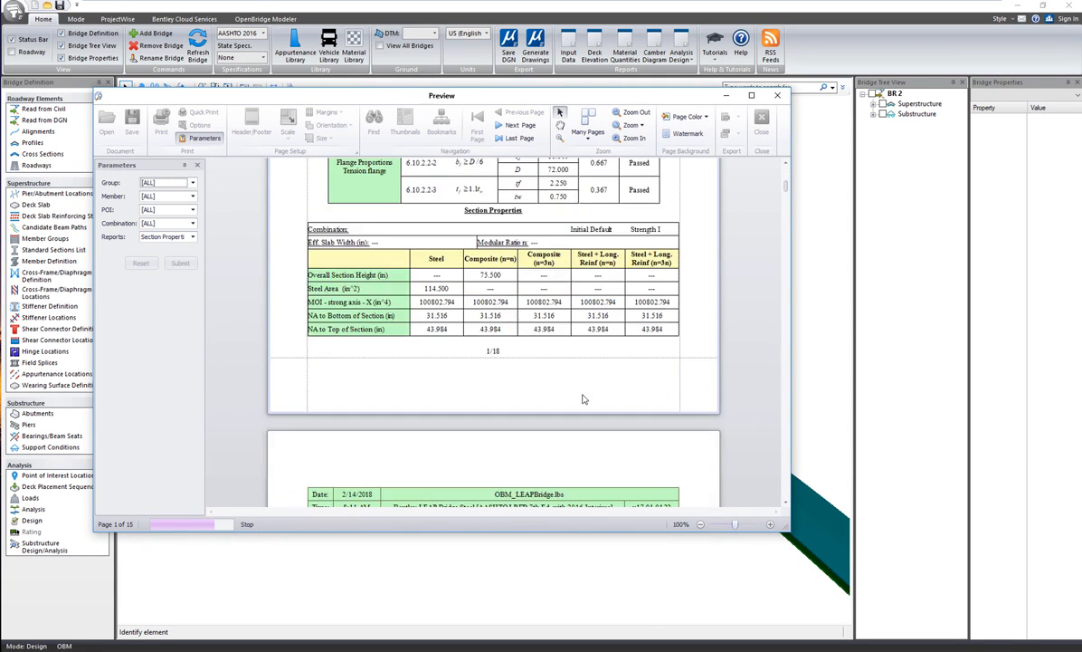
scroll(583, 398, "down", 5)
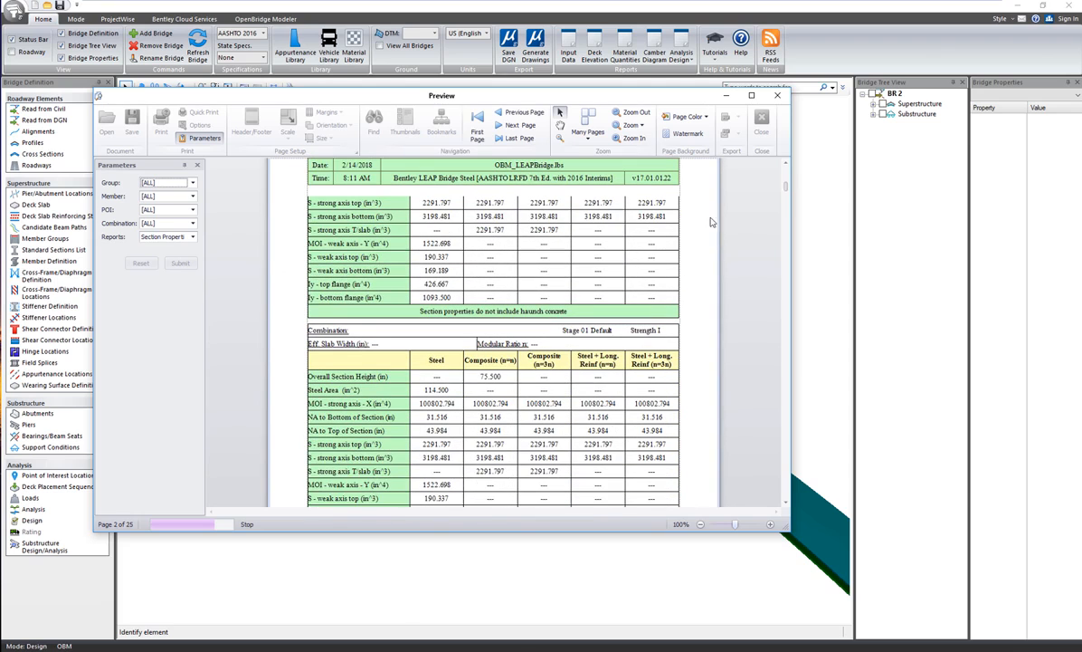
mouse_move(789, 195)
left_mouse_down()
mouse_move(788, 227)
mouse_move(788, 216)
left_mouse_up()
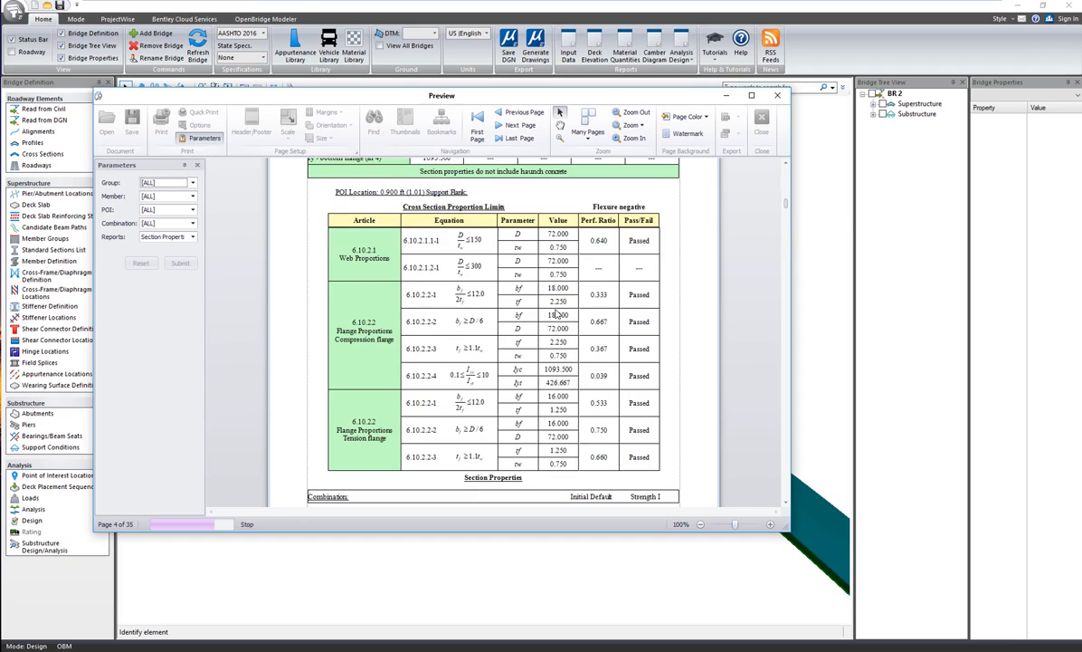
left_click(778, 97)
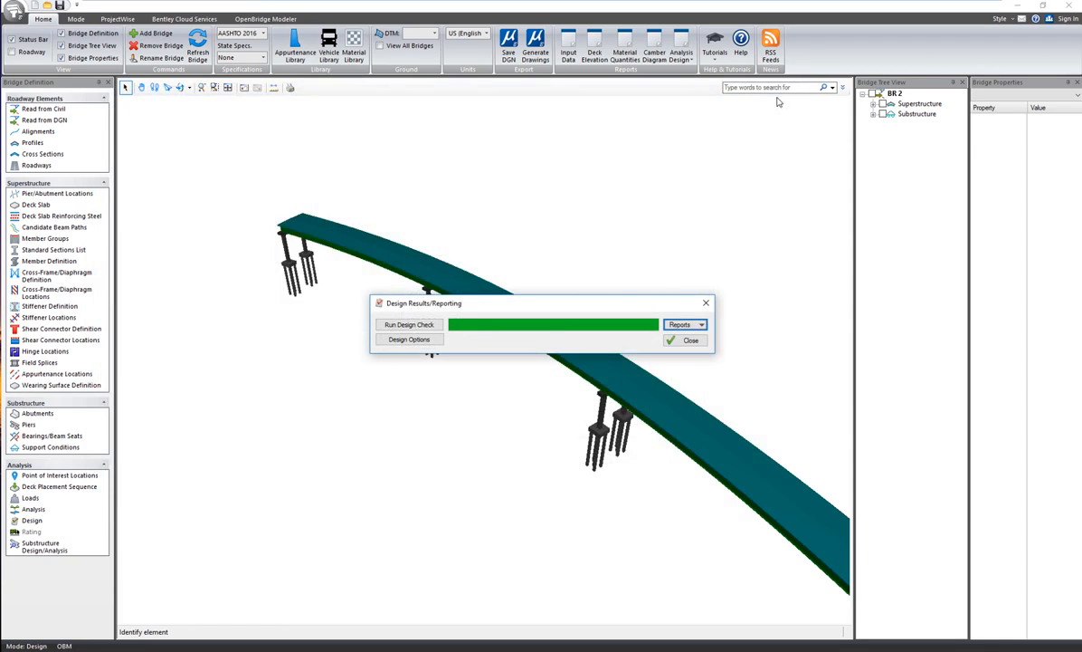
left_click(686, 341)
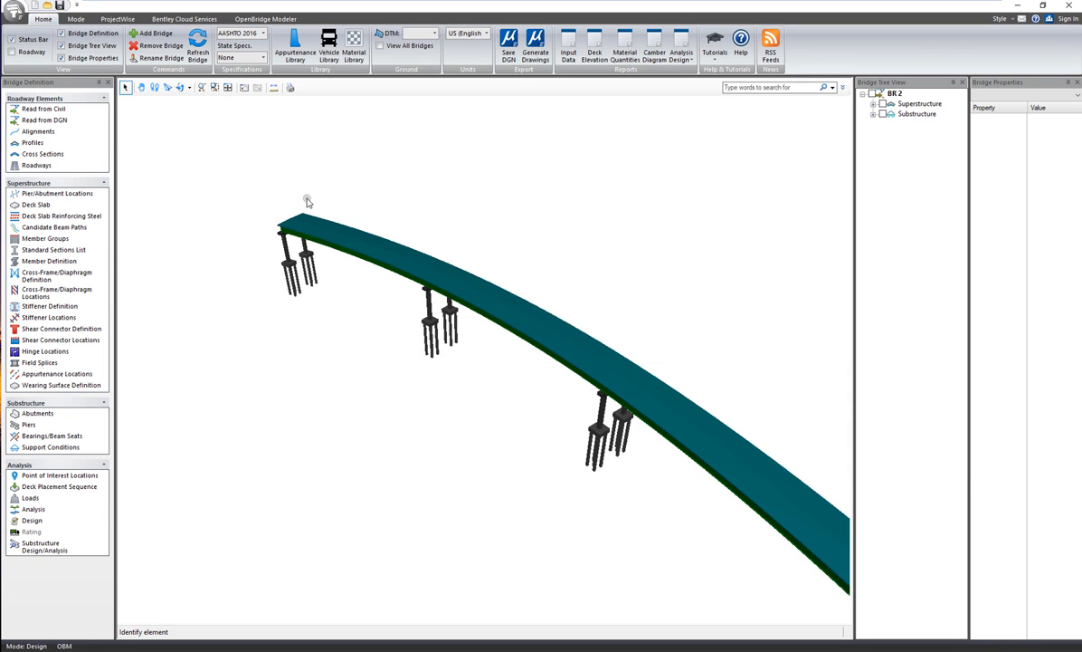
Export the steel bridge for OpenBridge Modeler as an analytic XML file named Steel bridge in the OBM Workshop folder
left_click(262, 20)
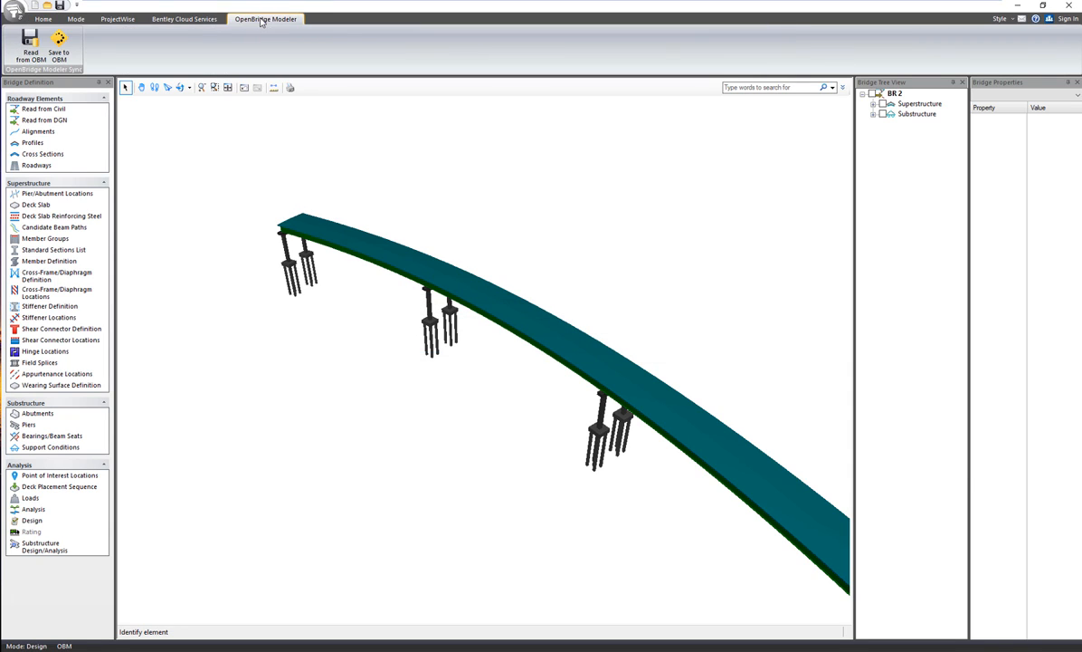
left_click(58, 58)
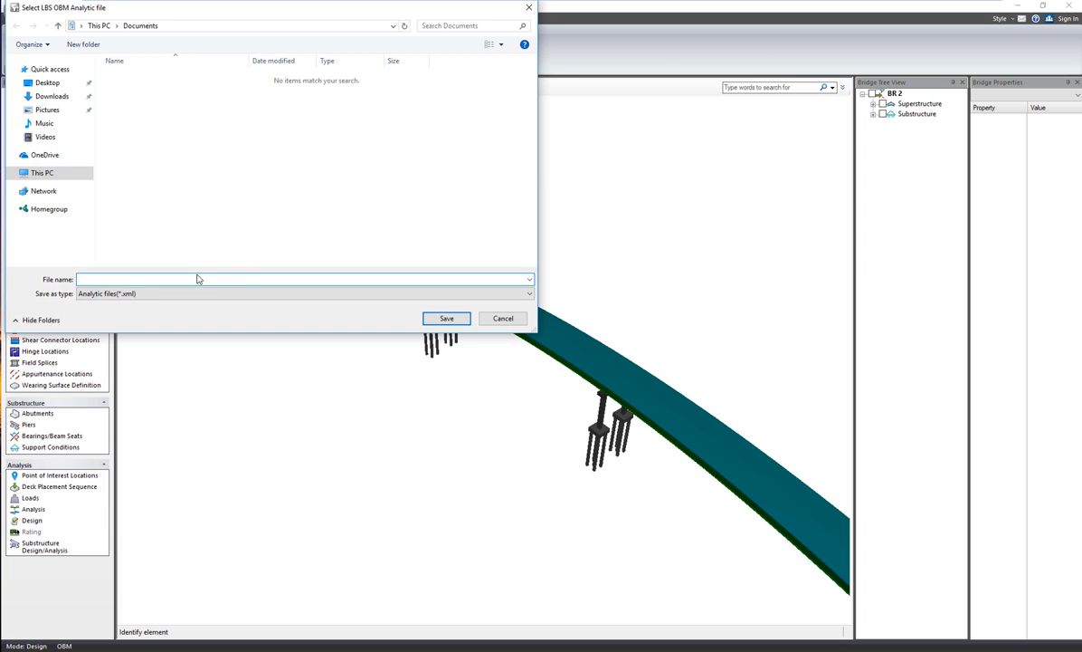
left_click(129, 279)
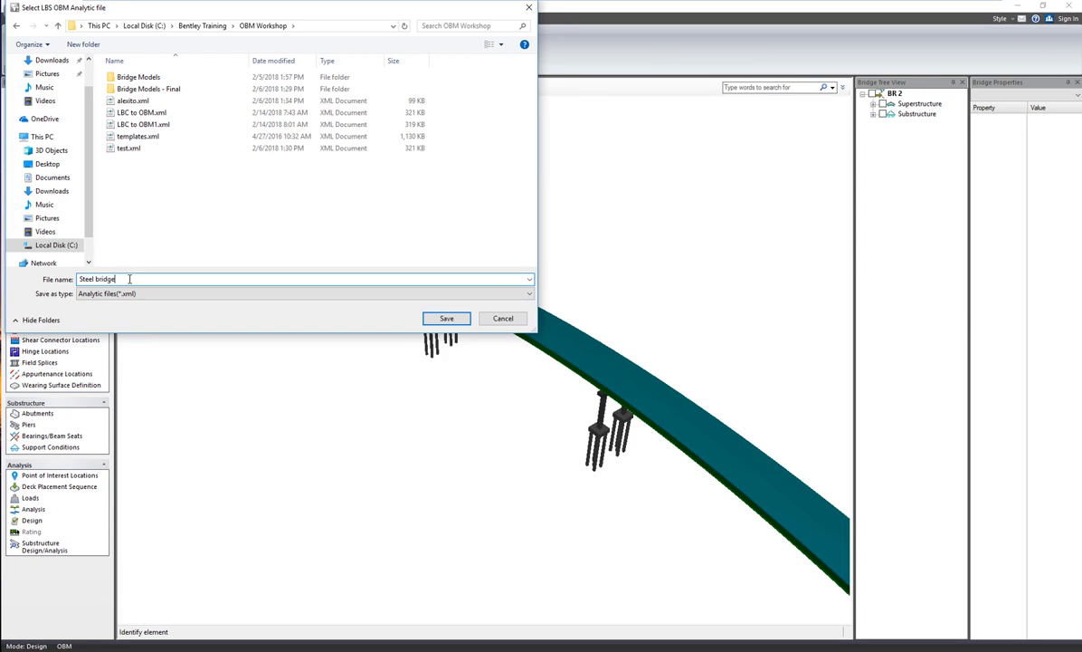
key("Return")
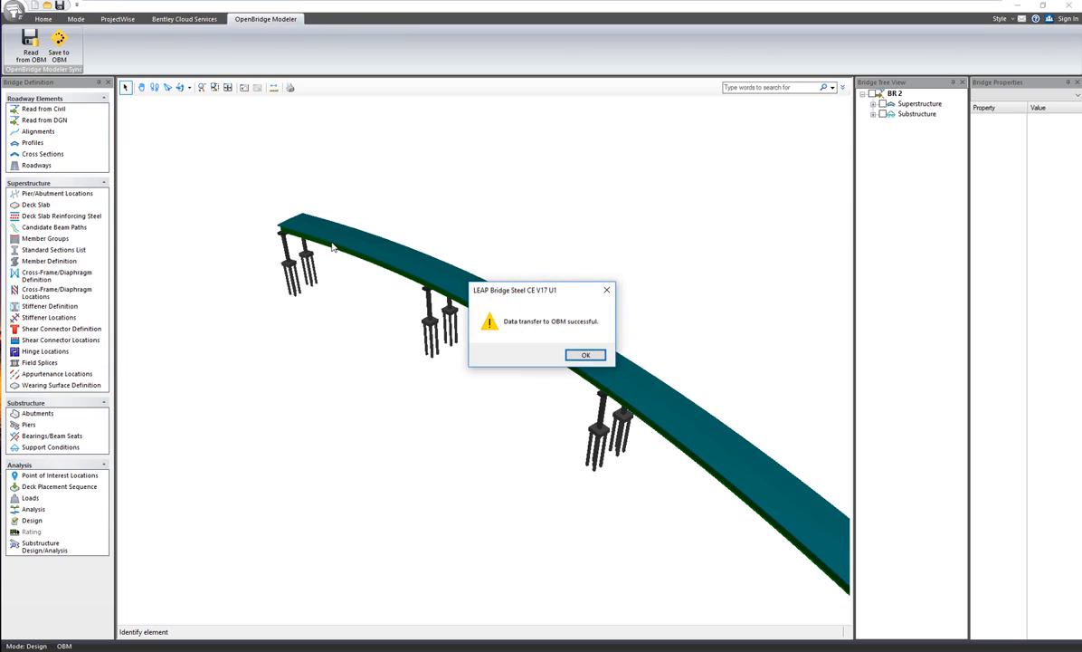
left_click(585, 355)
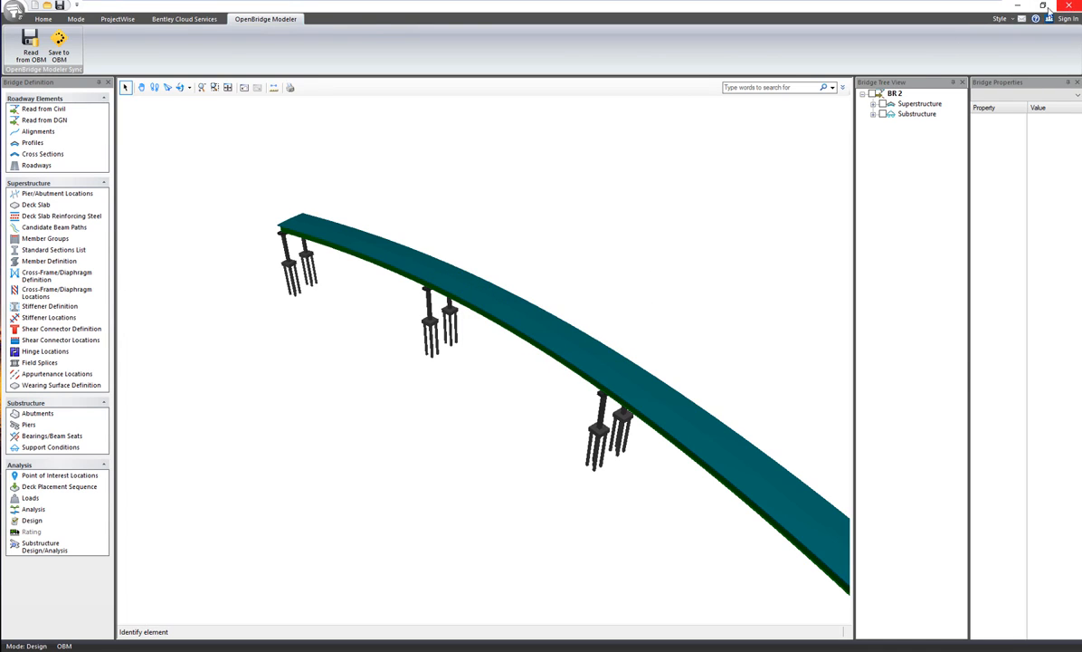
Switch to OpenBridge Modeler and update BR 2 from the LEAP Bridge Steel file Steel bridge.xml, accepting all changes
left_click(1018, 7)
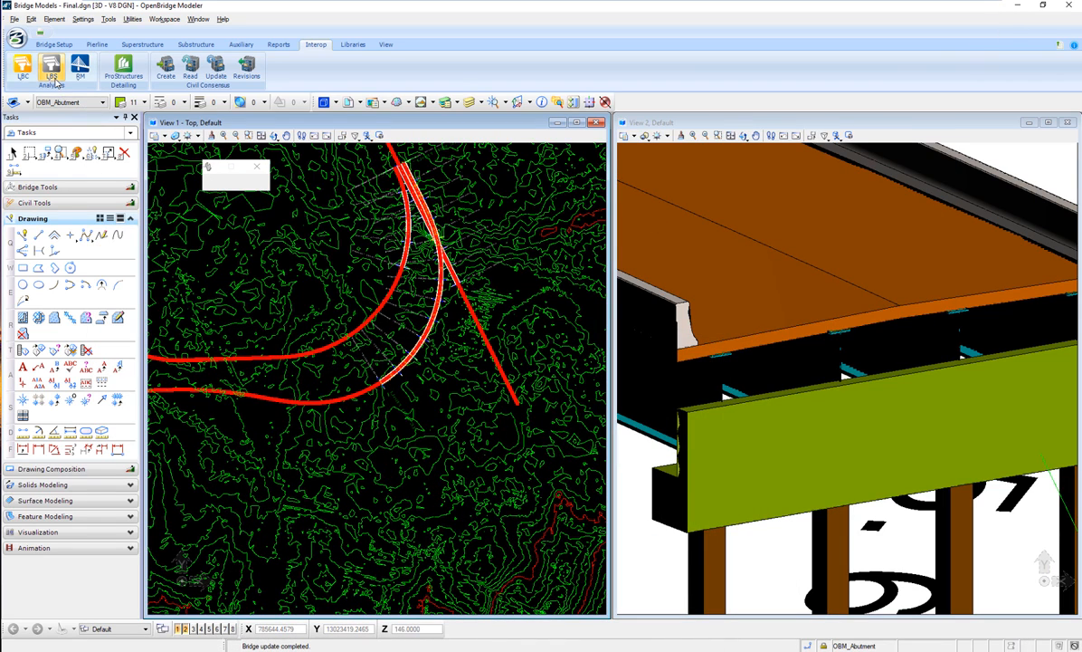
left_click(51, 69)
left_click(59, 101)
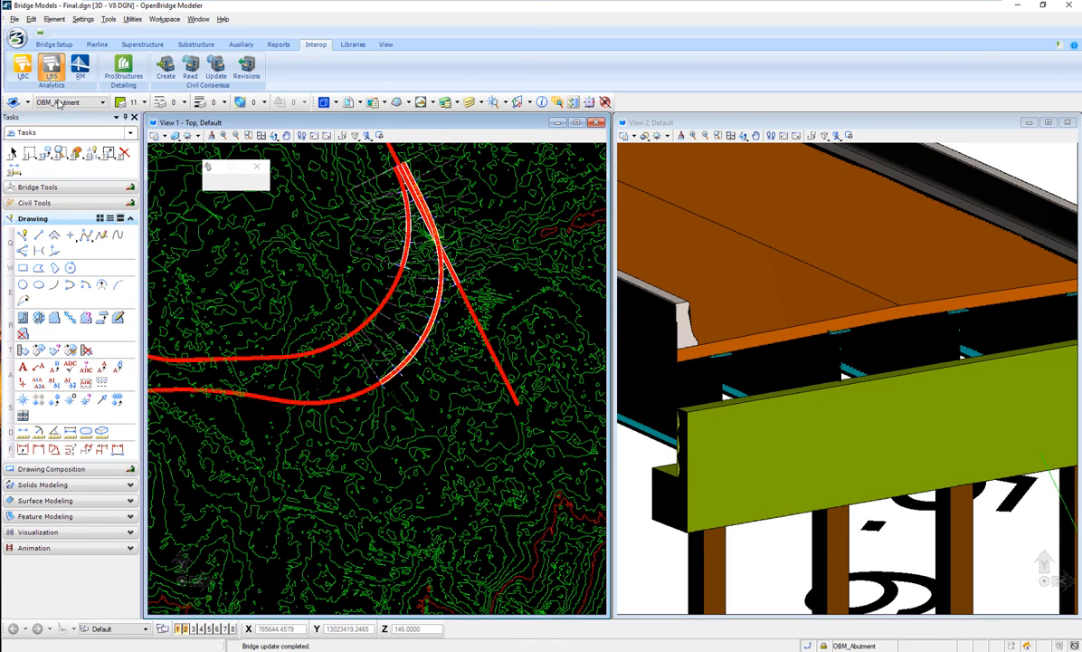
left_click(145, 149)
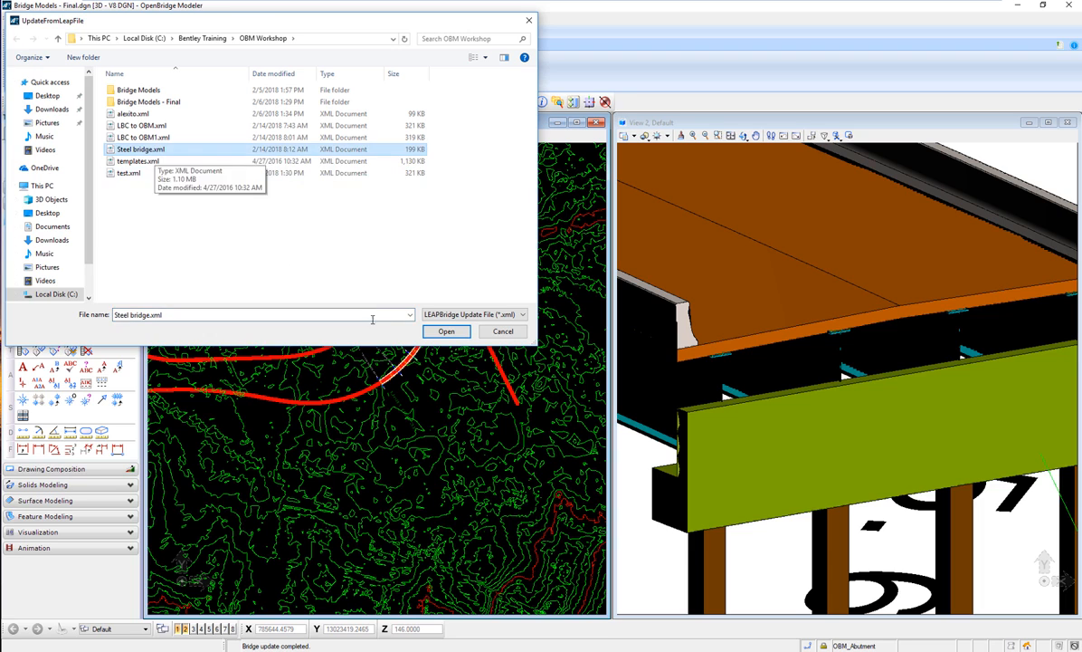
left_click(444, 331)
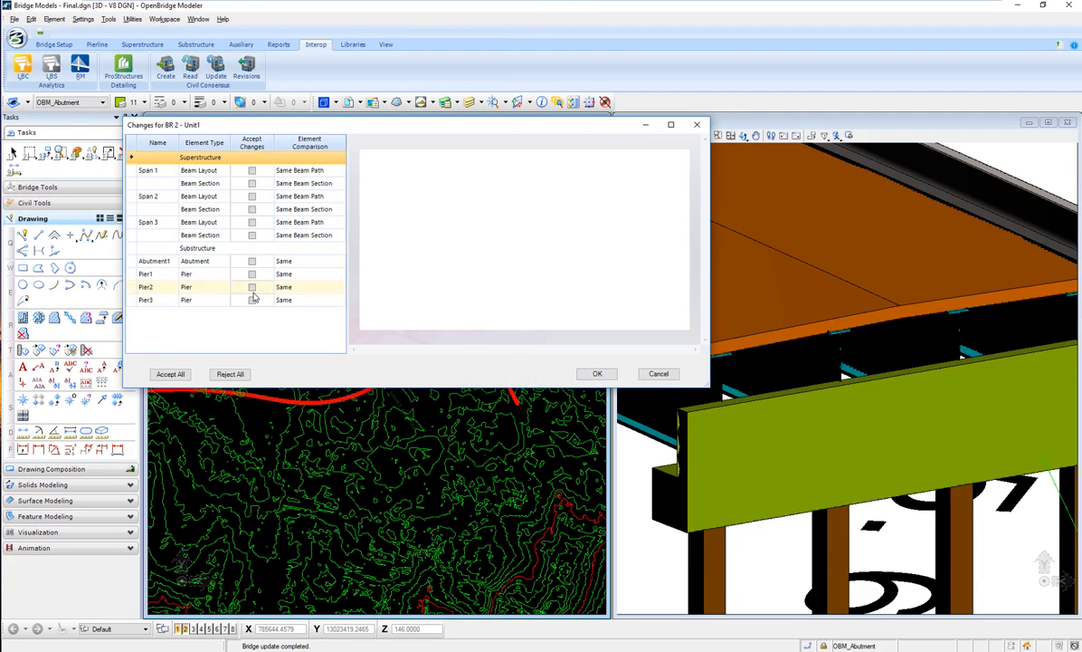
left_click(170, 374)
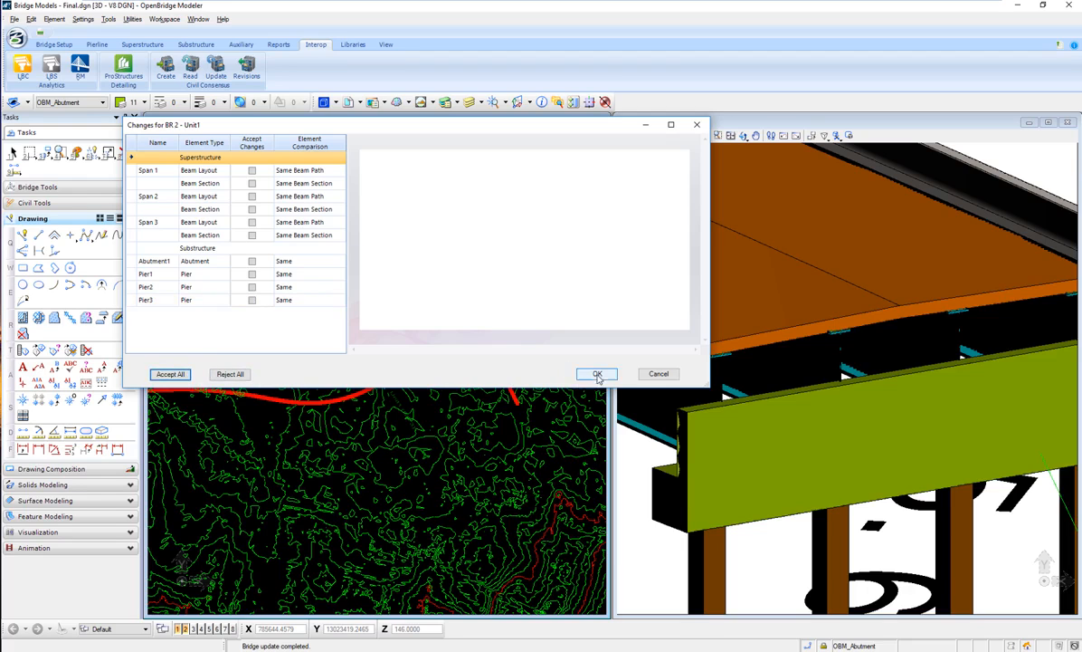
left_click(594, 374)
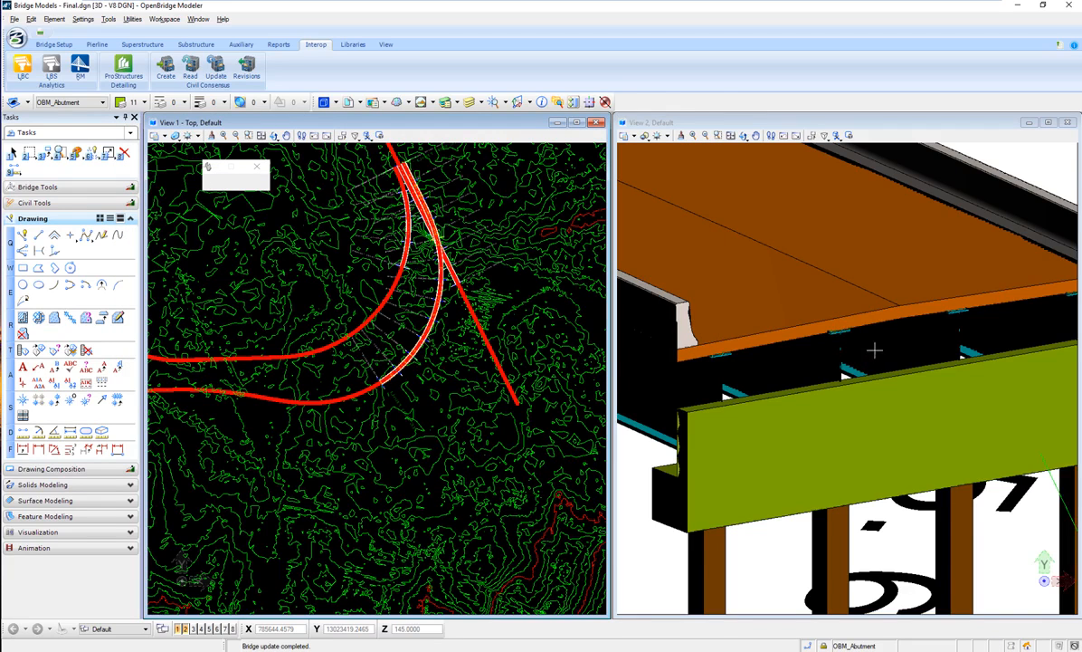
Set the display style of View 2, showing the bridge abutment, to Wireframe
scroll(836, 345, "down", 3)
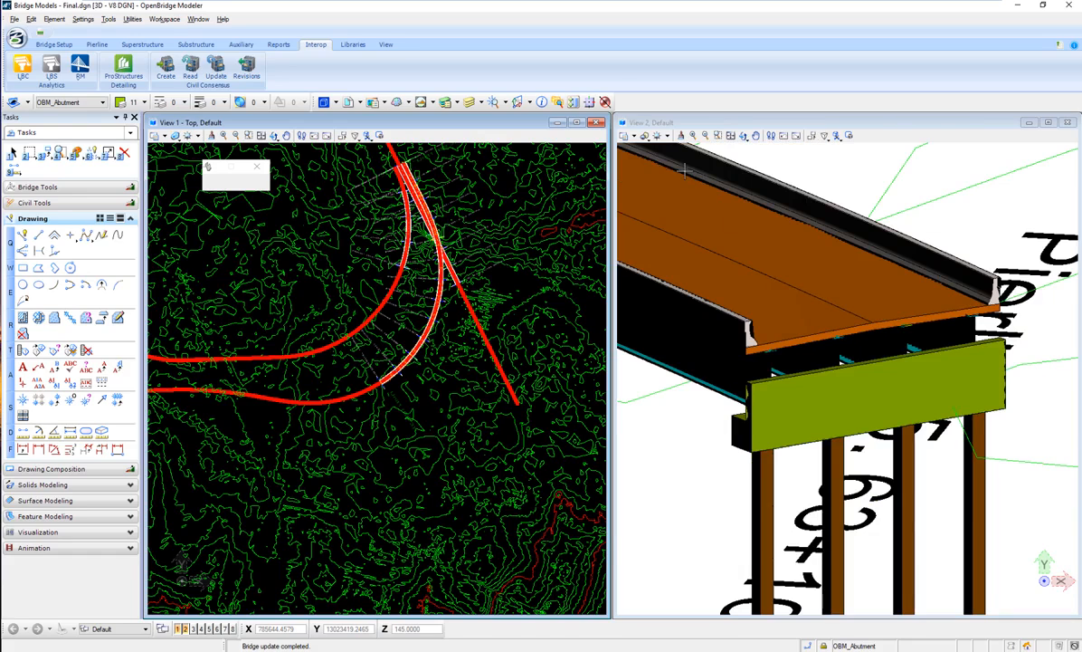
left_click(635, 136)
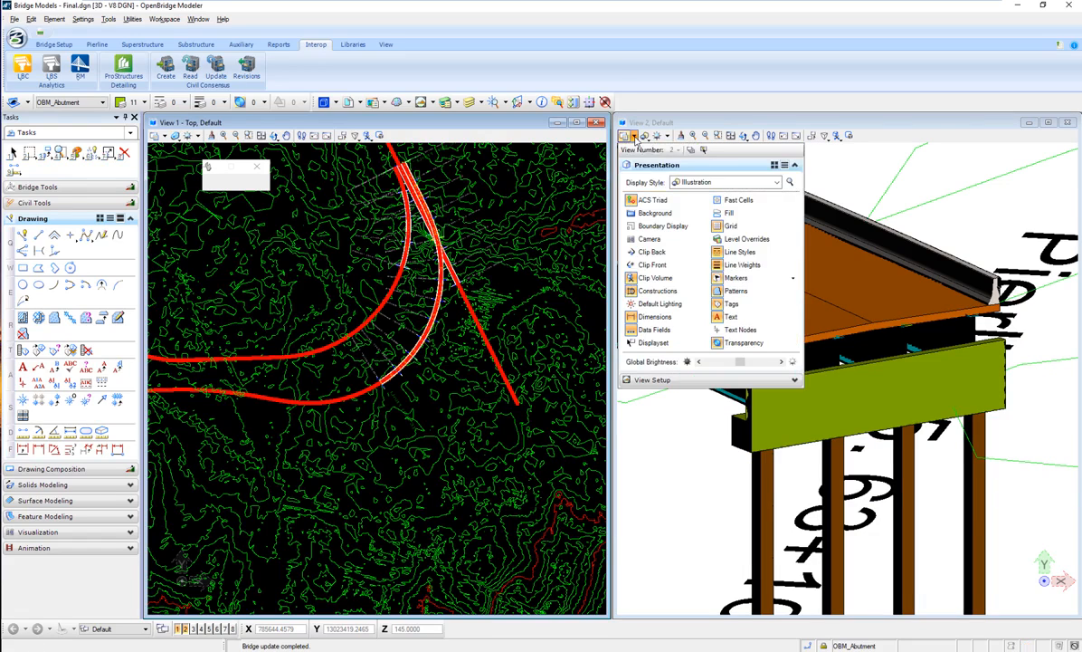
left_click(777, 183)
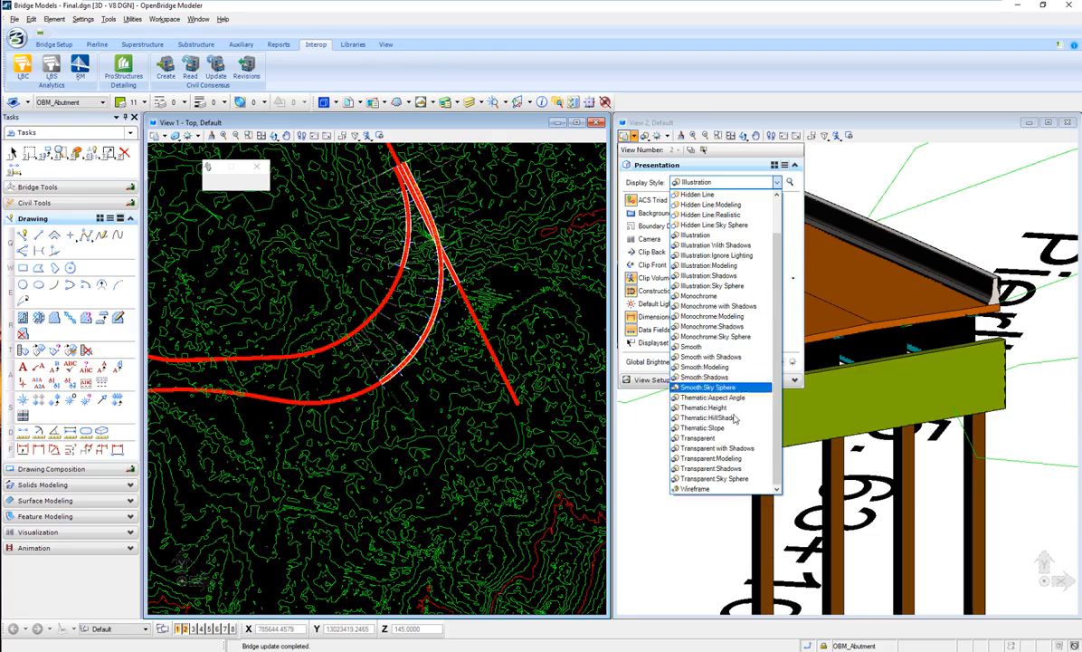
left_click(703, 492)
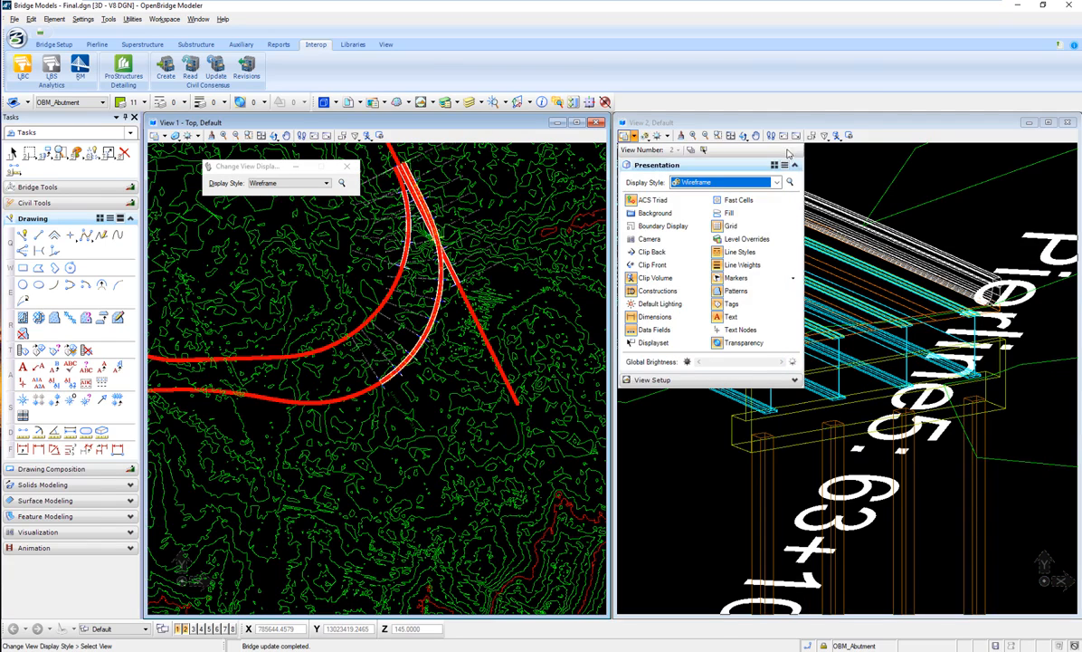